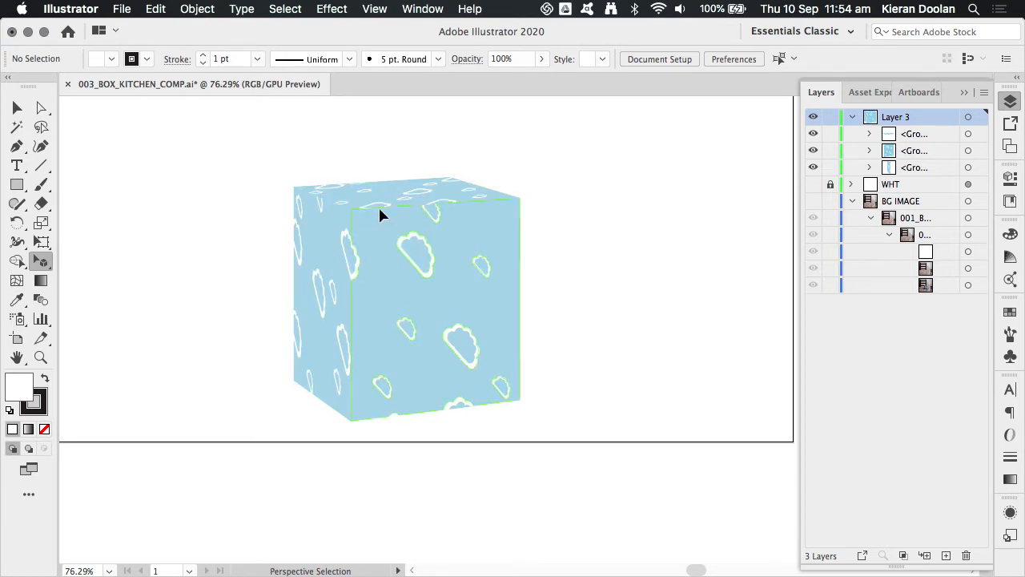
Step: Export the patterned box artwork as 003_BOX_KITCHEN_COMP in Photoshop (psd) format to the current project folder
left_click(122, 8)
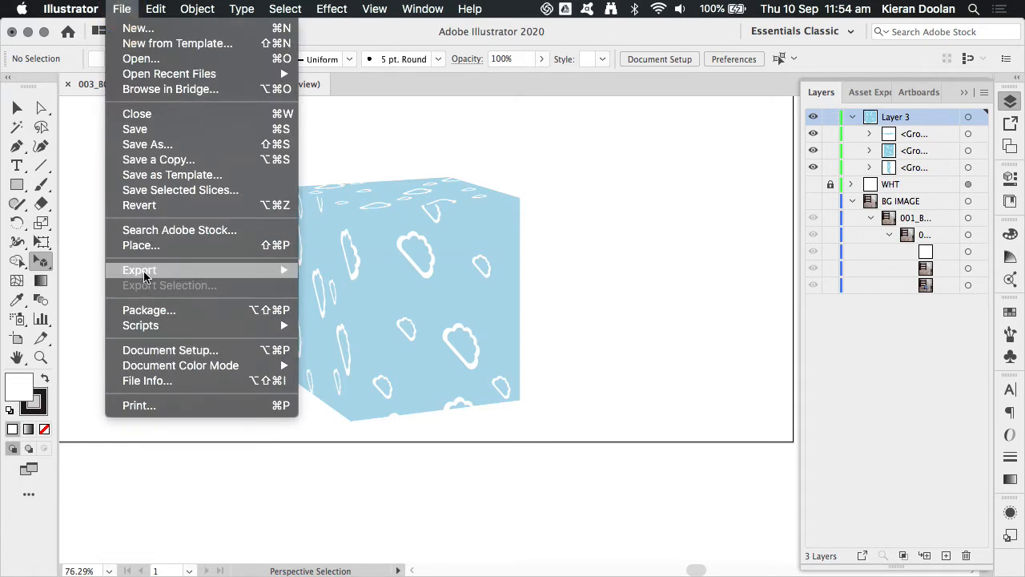
mouse_move(145, 272)
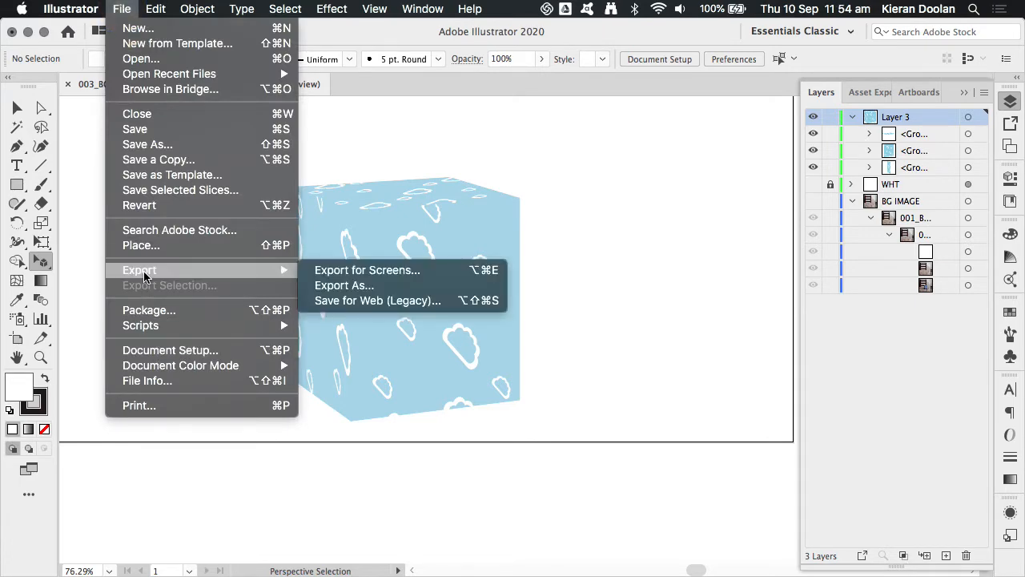
left_click(337, 290)
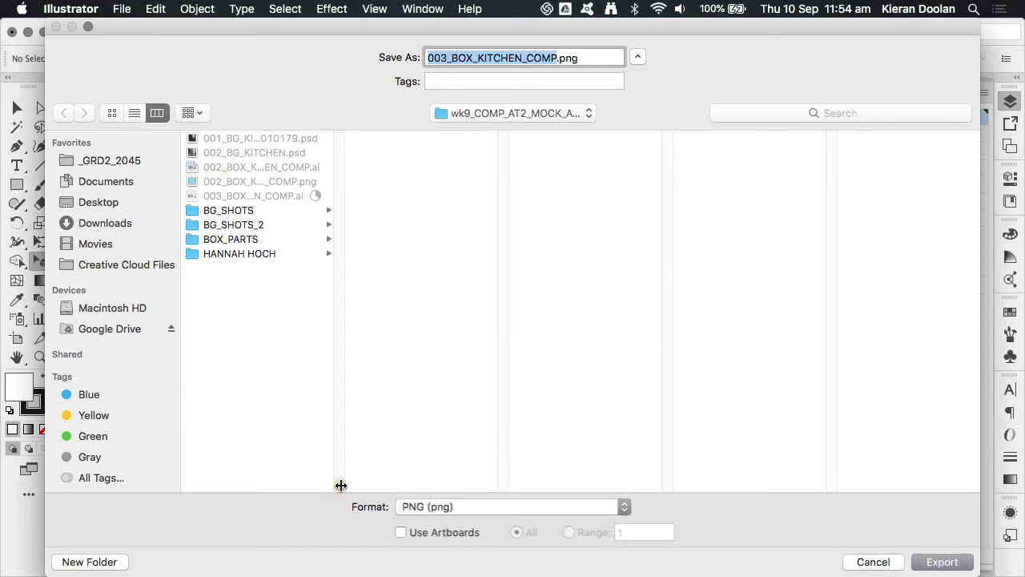
left_click_drag(343, 484, 407, 471)
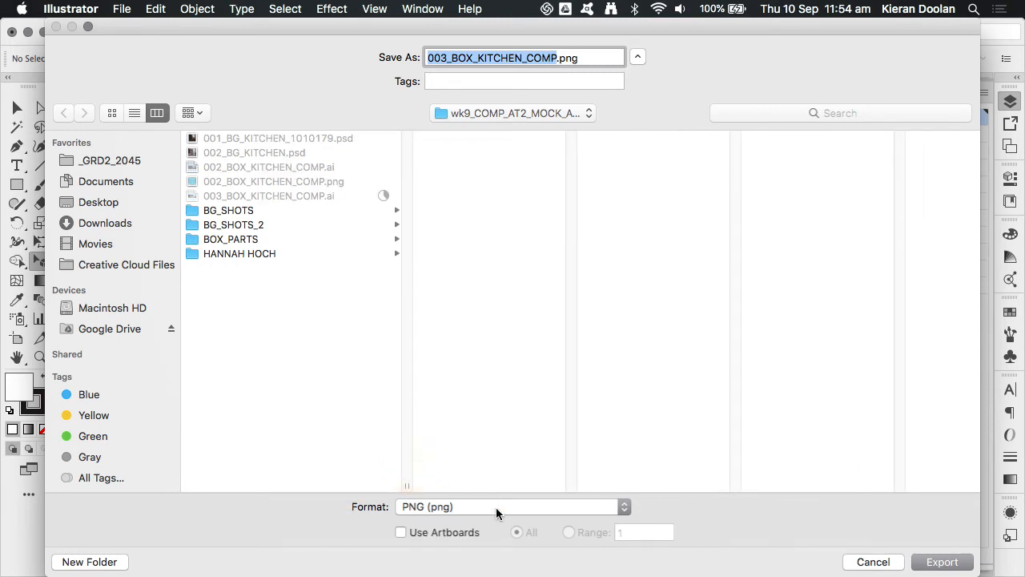
left_click(496, 507)
scroll(496, 507, "down", 5)
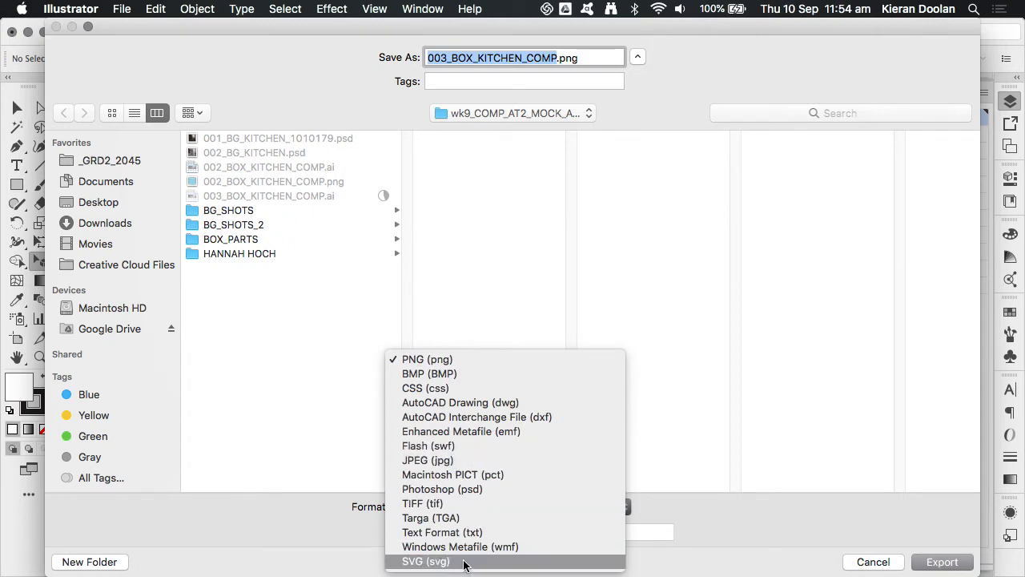
left_click(433, 491)
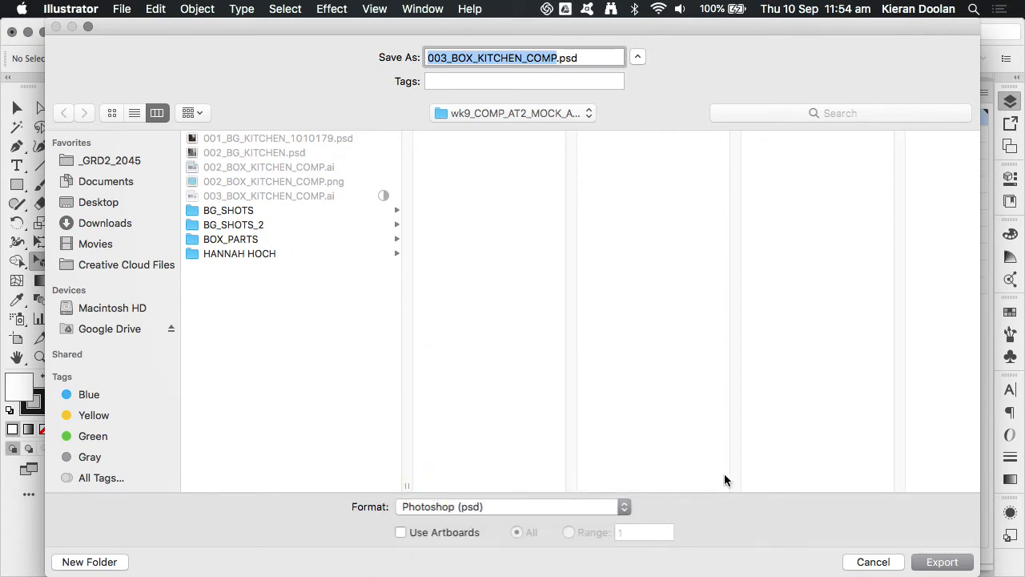
left_click(943, 562)
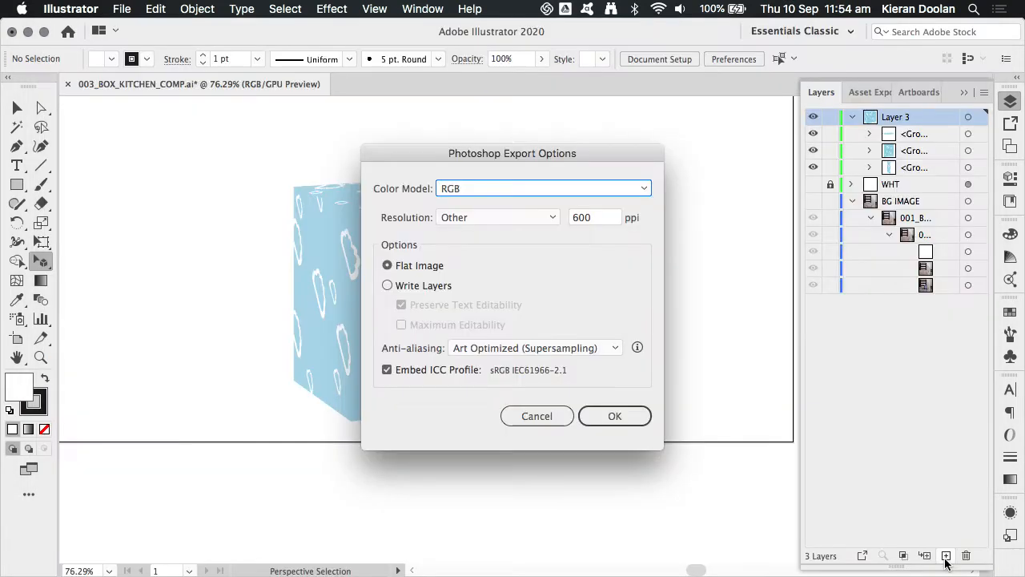
Step: Configure the Photoshop export with RGB colour, 600 ppi resolution, Write Layers and Art Optimized (Supersampling) anti-aliasing, and finish the export
left_click(524, 188)
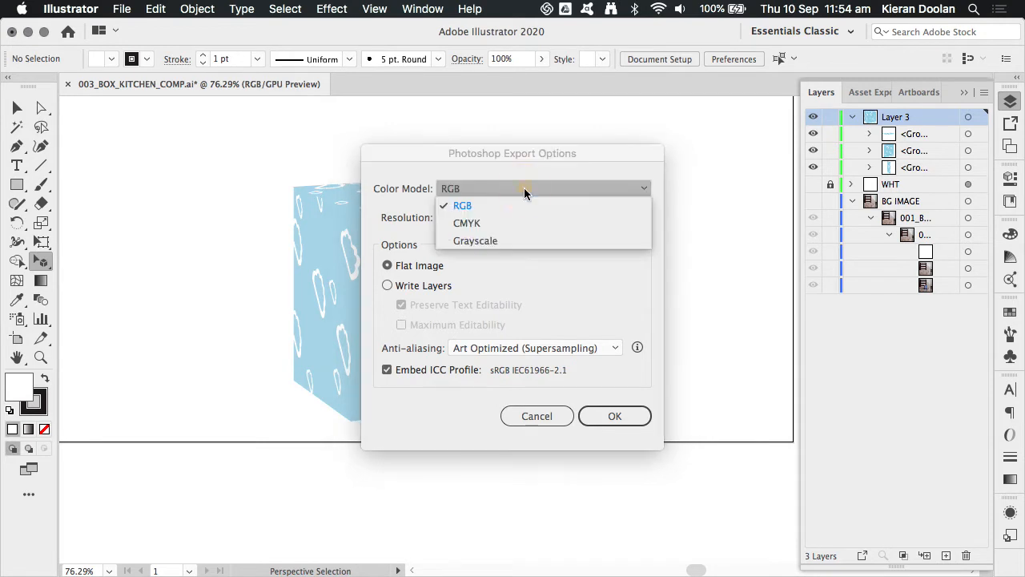
left_click(520, 206)
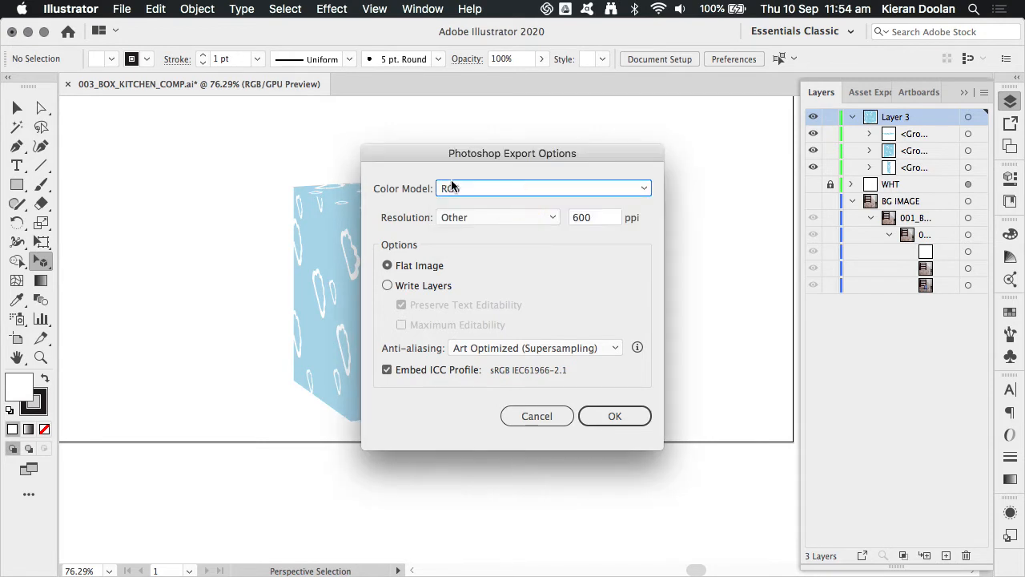
left_click(523, 218)
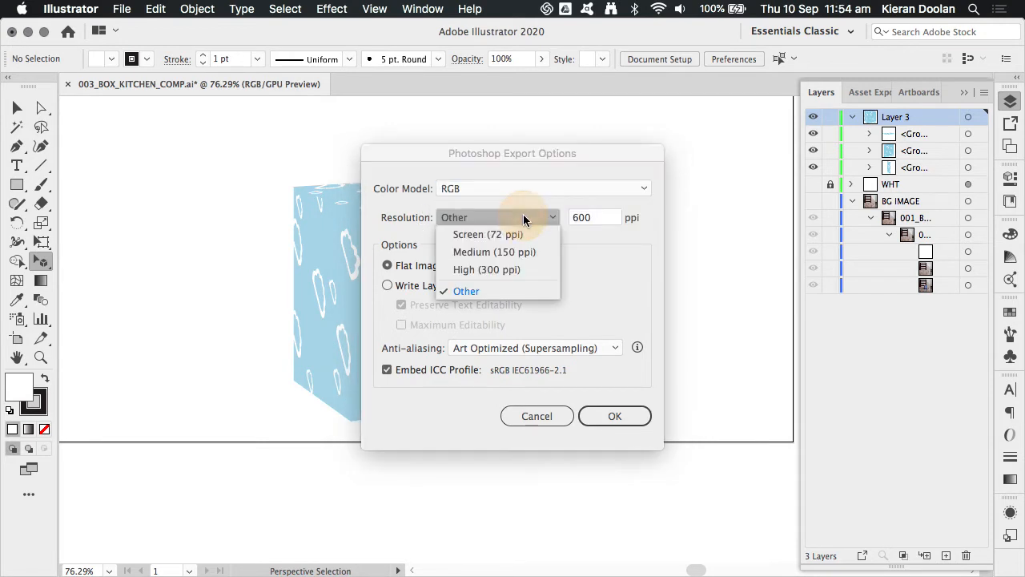
left_click(509, 291)
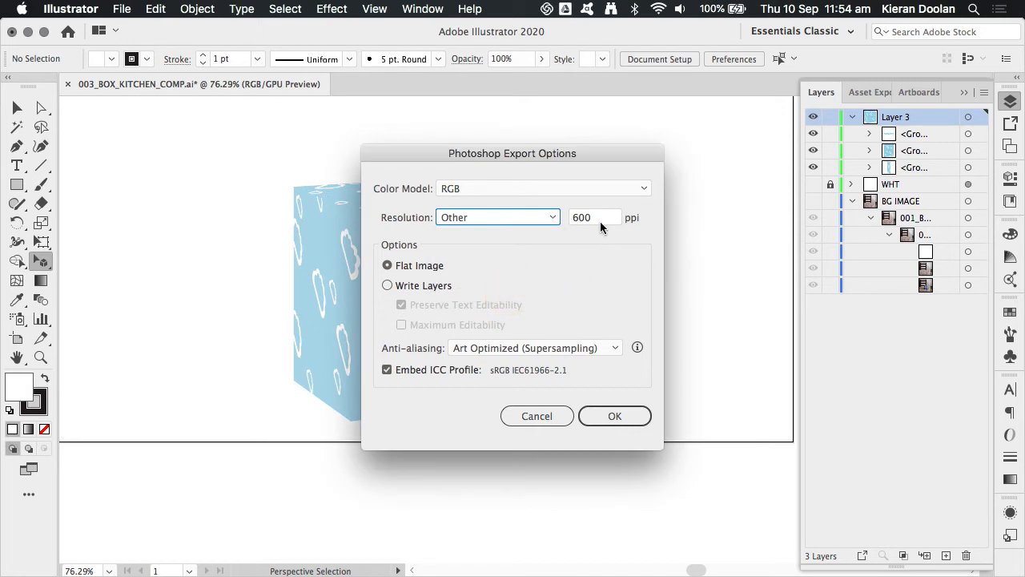
left_click(554, 224)
left_click(590, 272)
left_click(404, 286)
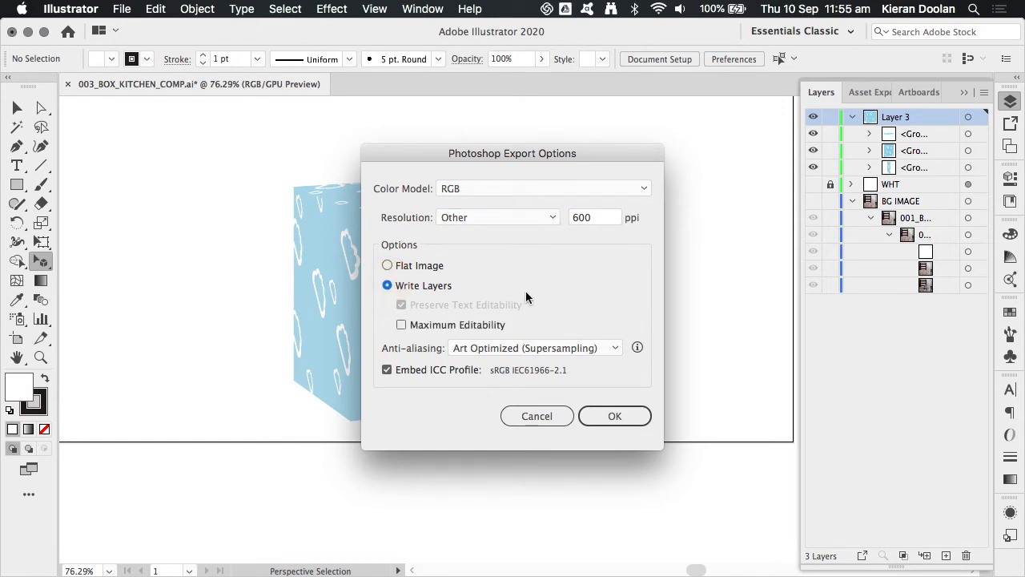
left_click(616, 348)
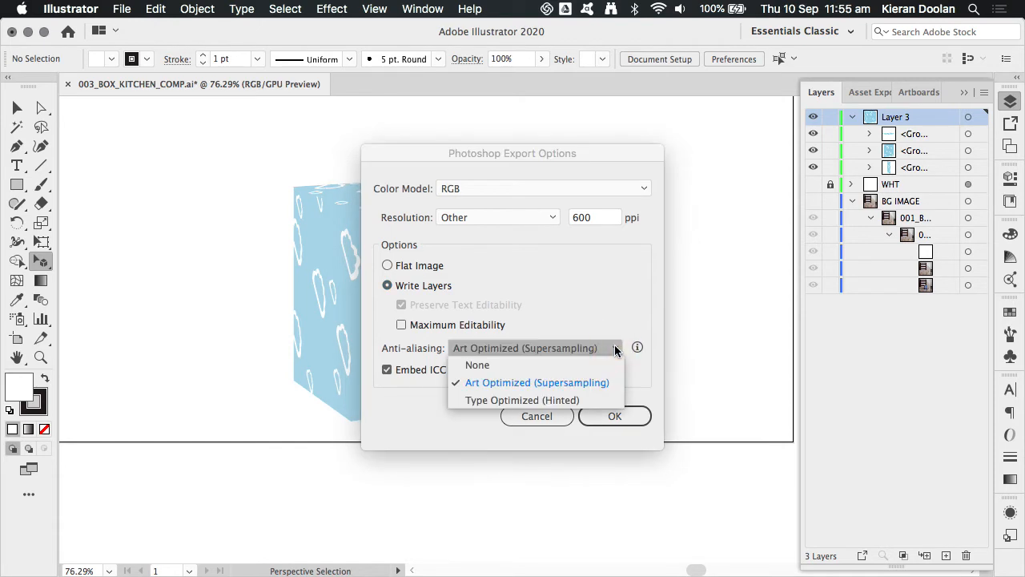
left_click(592, 385)
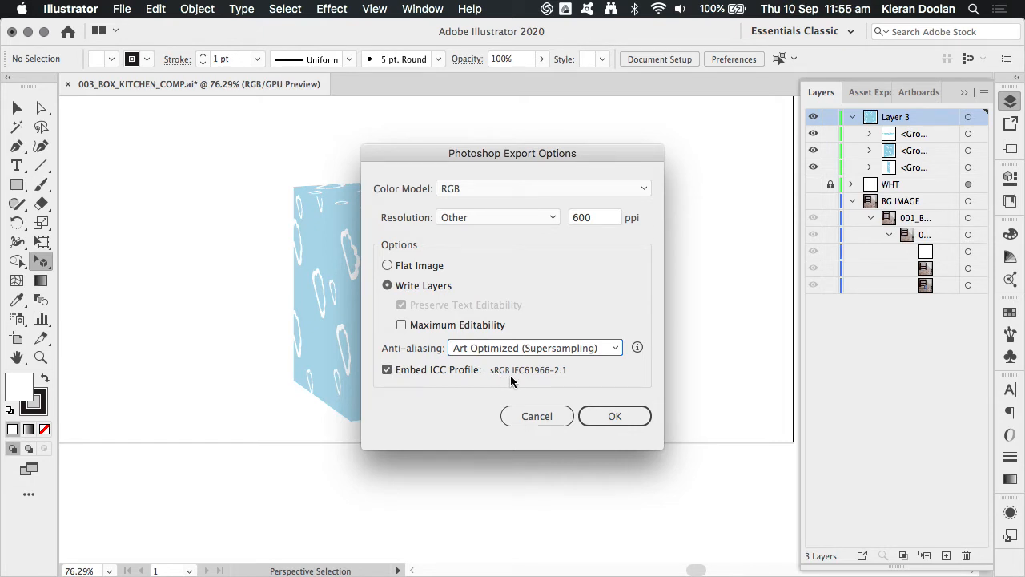
left_click(615, 416)
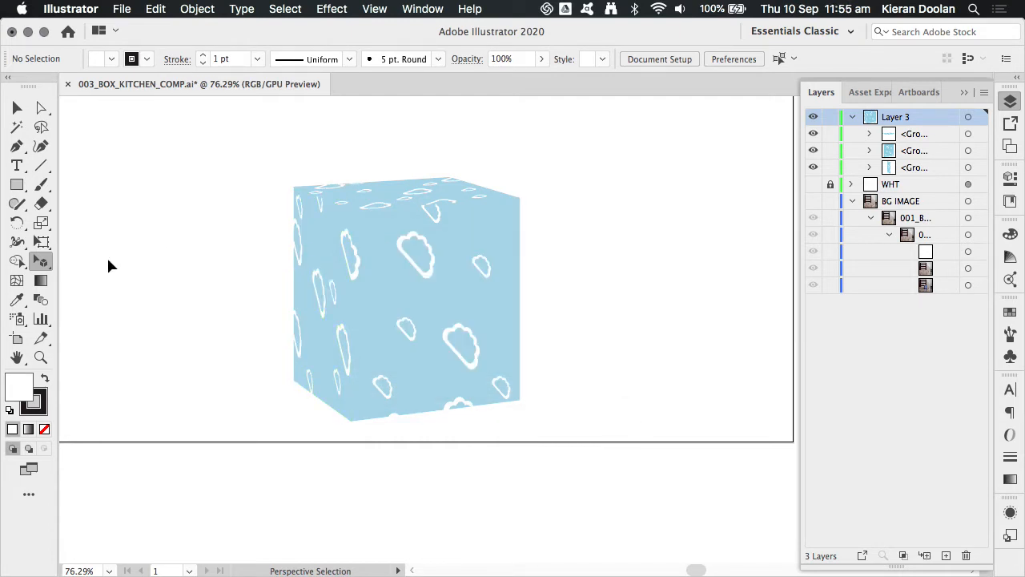
Step: Switch to Finder and preview the exported 003_BOX_KITCHEN_COMP.psd in the wk9_COMP_AT2_MOCK_AT3 folder
key("super")
key("super+Tab")
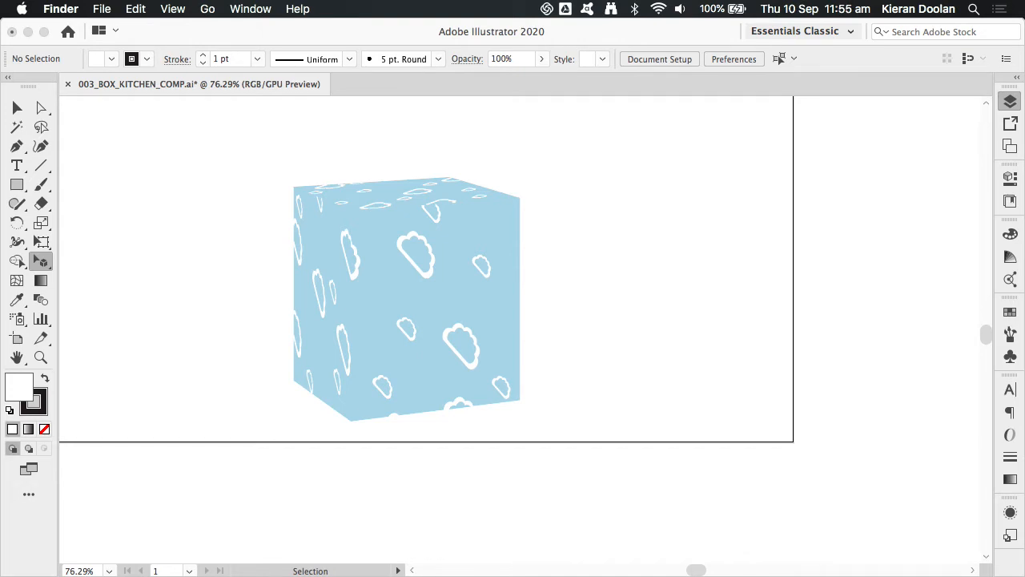
left_click_drag(819, 575, 519, 166)
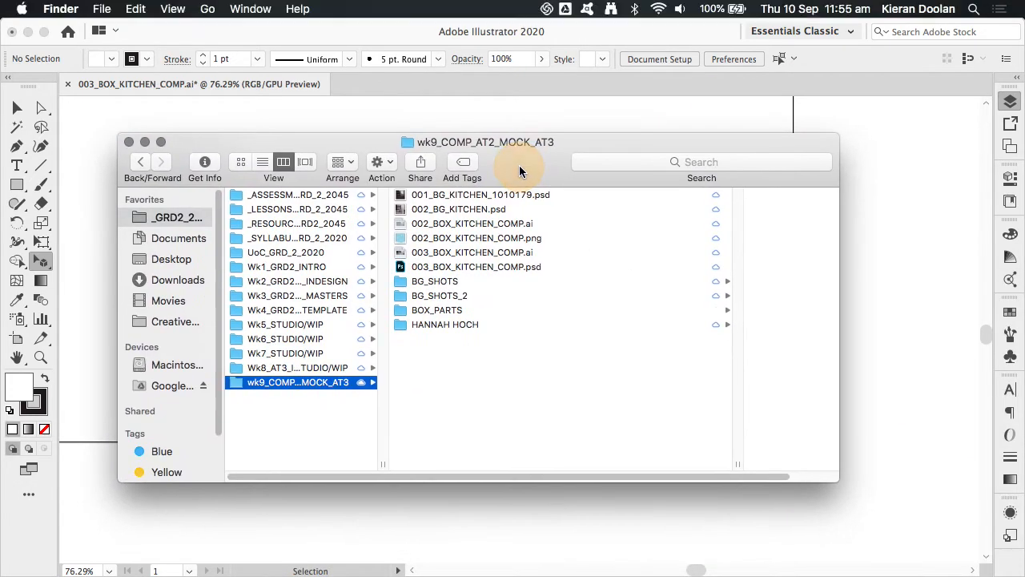
left_click(463, 270)
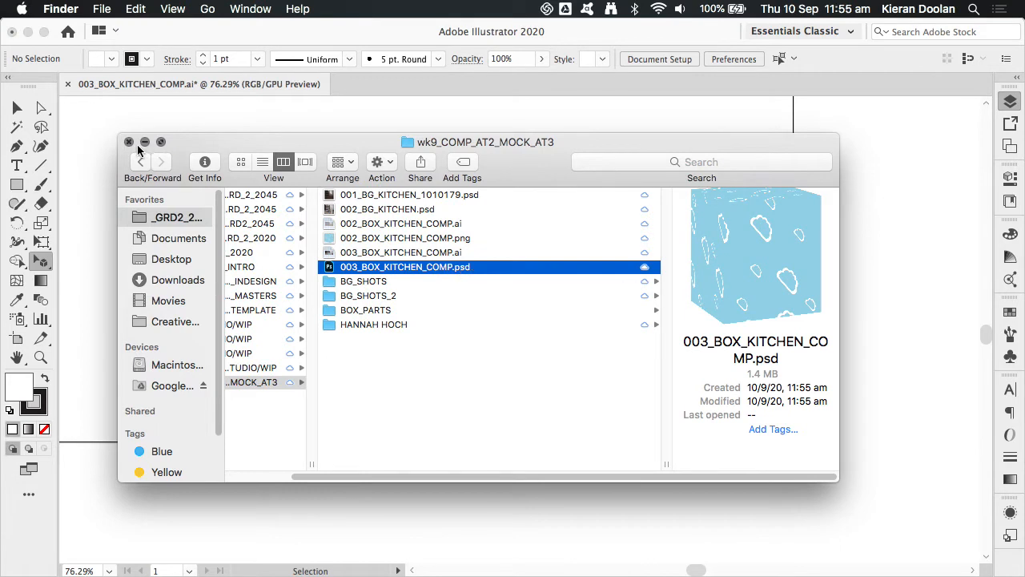
left_click(189, 86)
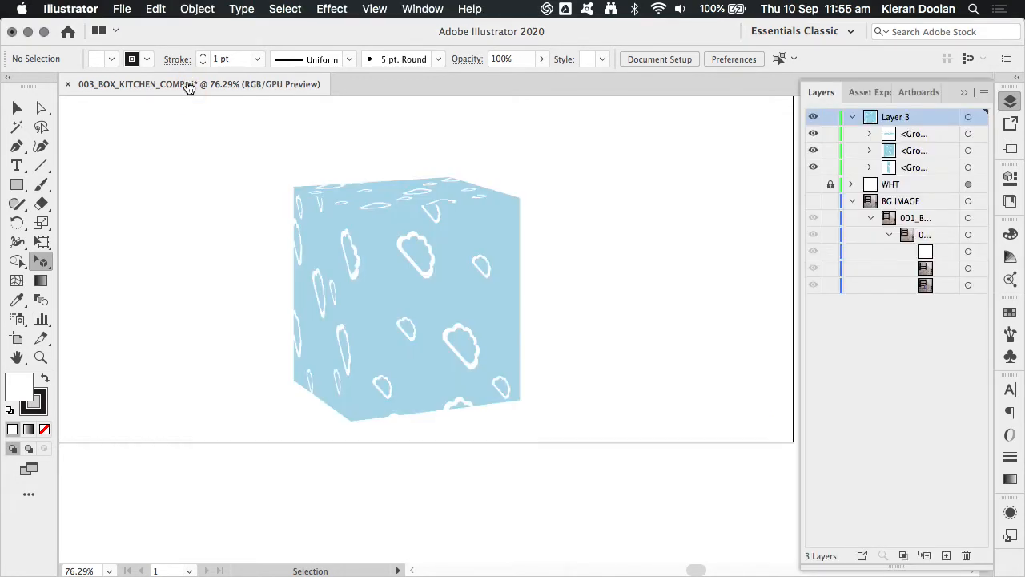
Step: Switch to Photoshop, open the recent file 002_BG_KITCHEN.psd and check the _1010174 layer by showing and hiding it
key("super+Tab")
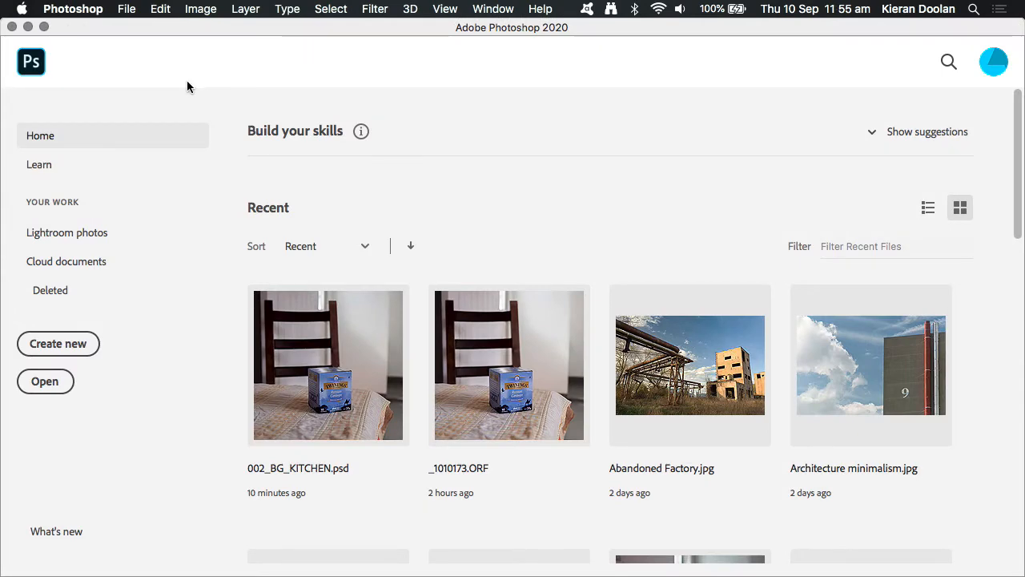
left_click(314, 399)
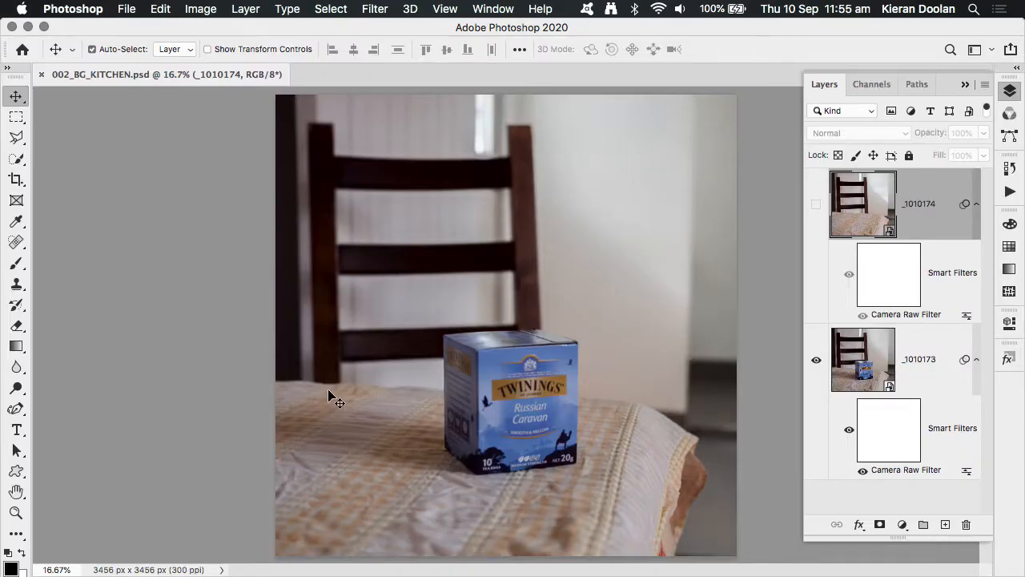
left_click(817, 205)
left_click(816, 205)
Step: Place 003_BOX_KITCHEN_COMP.psd as an embedded object in the kitchen document
left_click(127, 9)
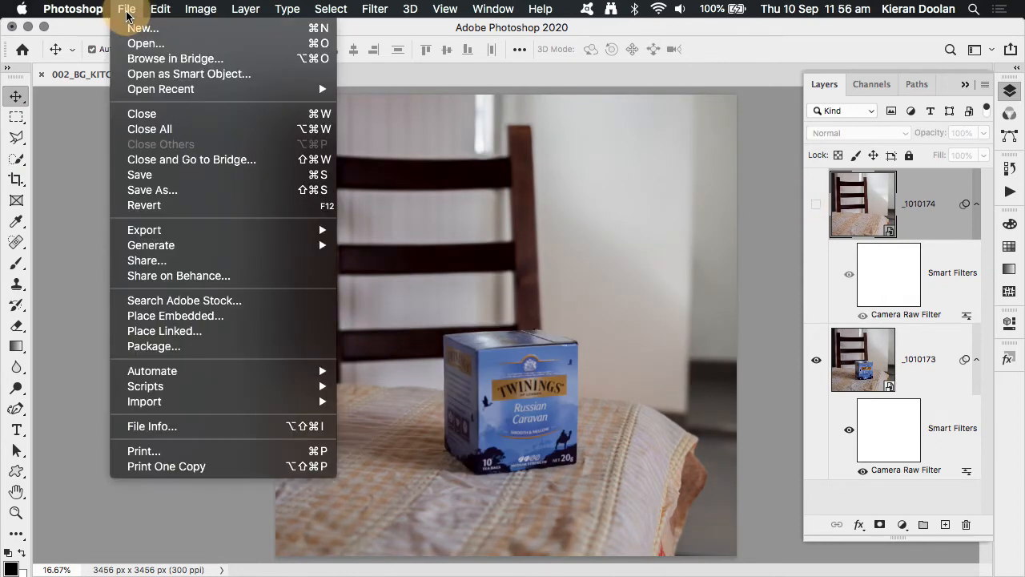
left_click(144, 320)
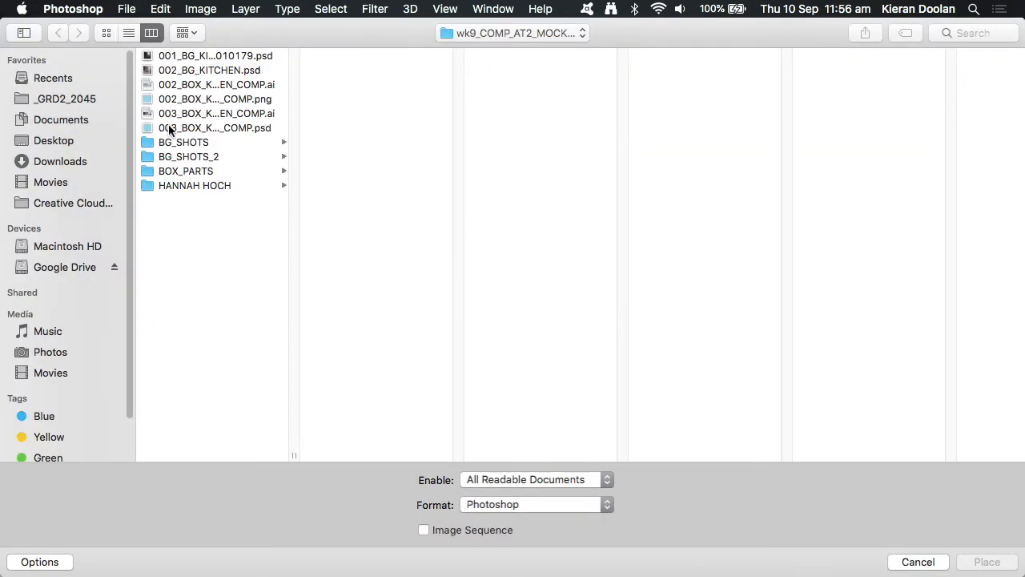
left_click(169, 128)
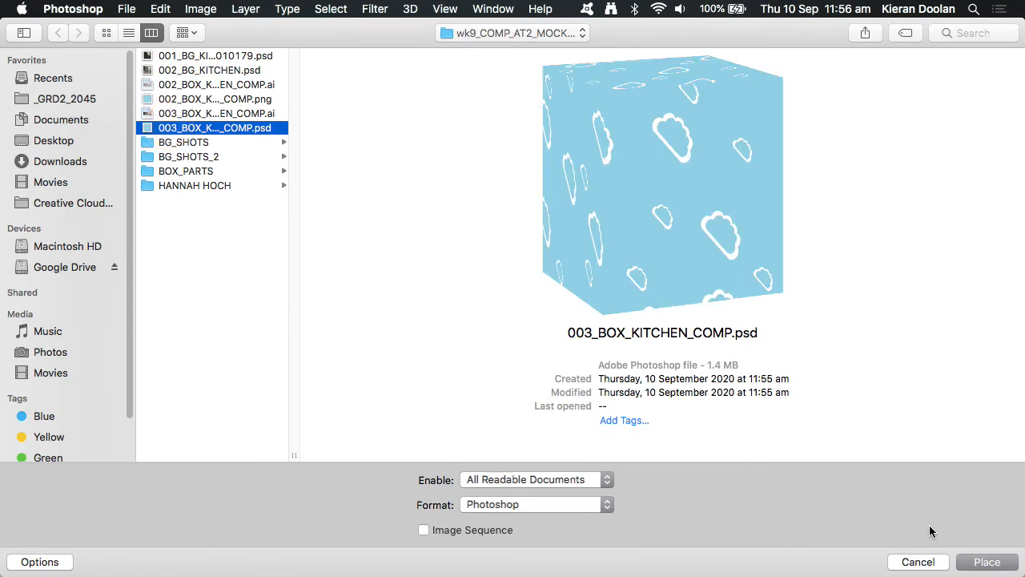
left_click(987, 561)
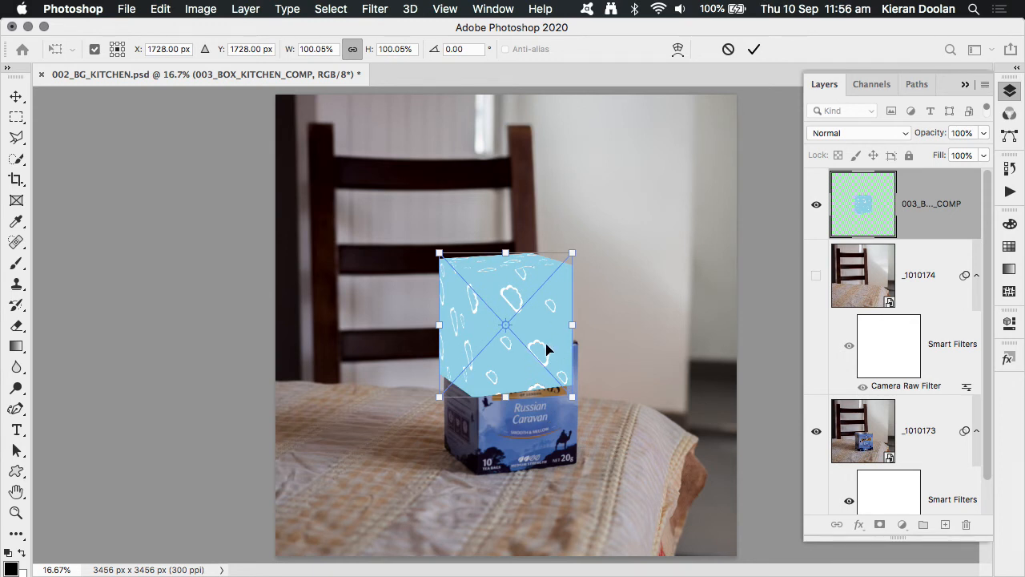
Step: Move the placed cloud-patterned box exactly over the tea box, commit it, and compare it against the _1010174 background
left_click_drag(547, 349, 552, 427)
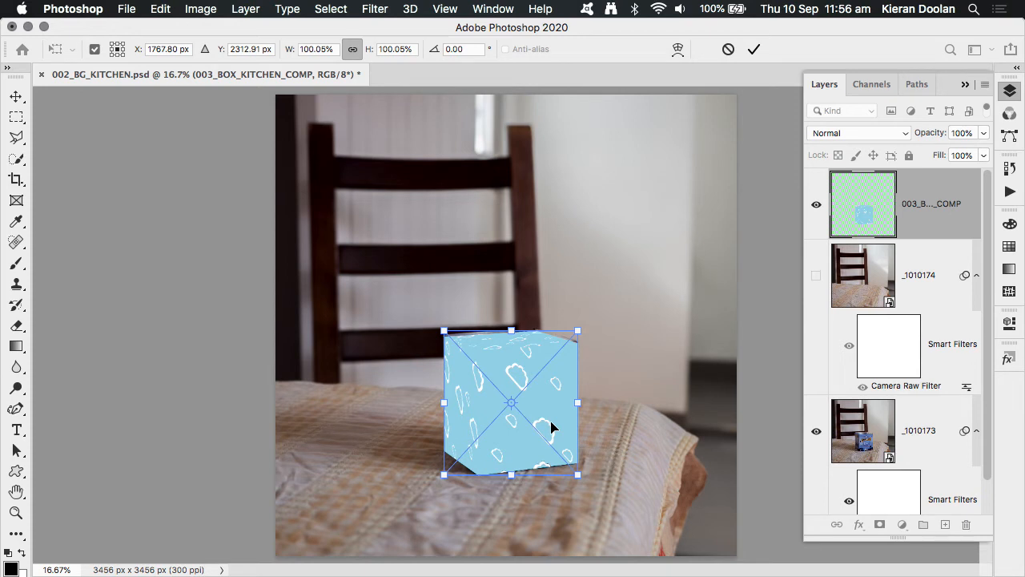
key("Down")
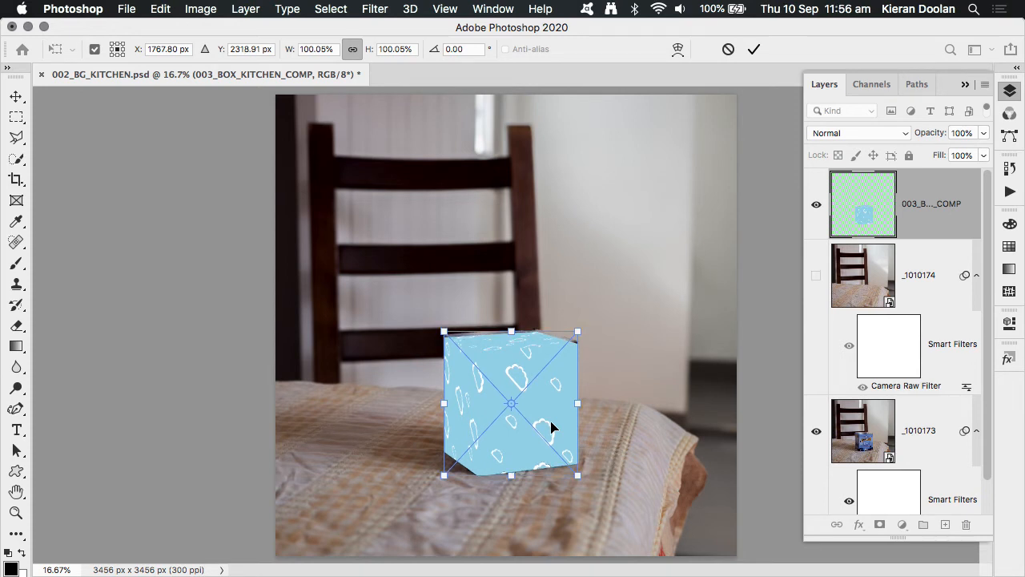
left_click(17, 94)
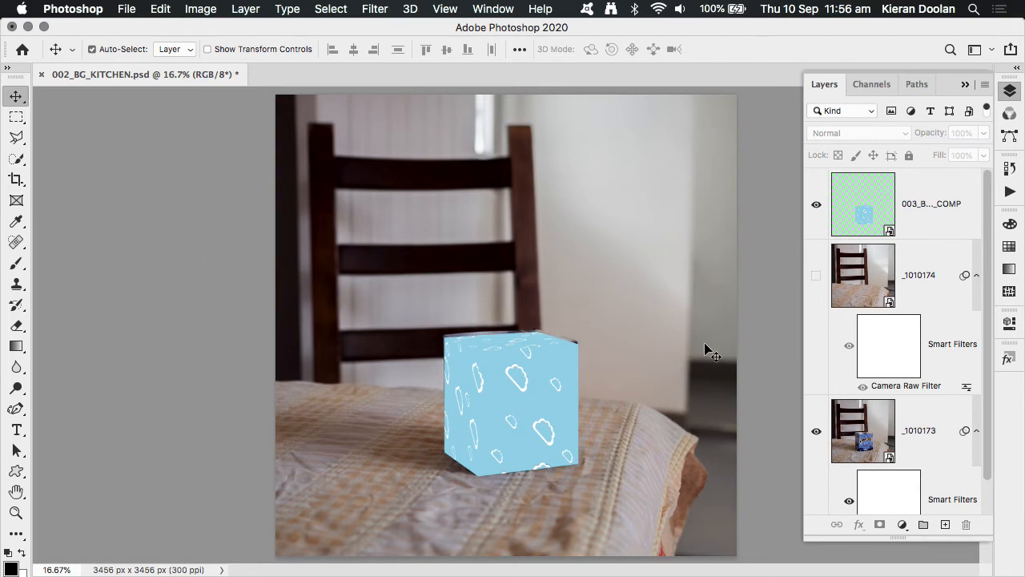
left_click(817, 275)
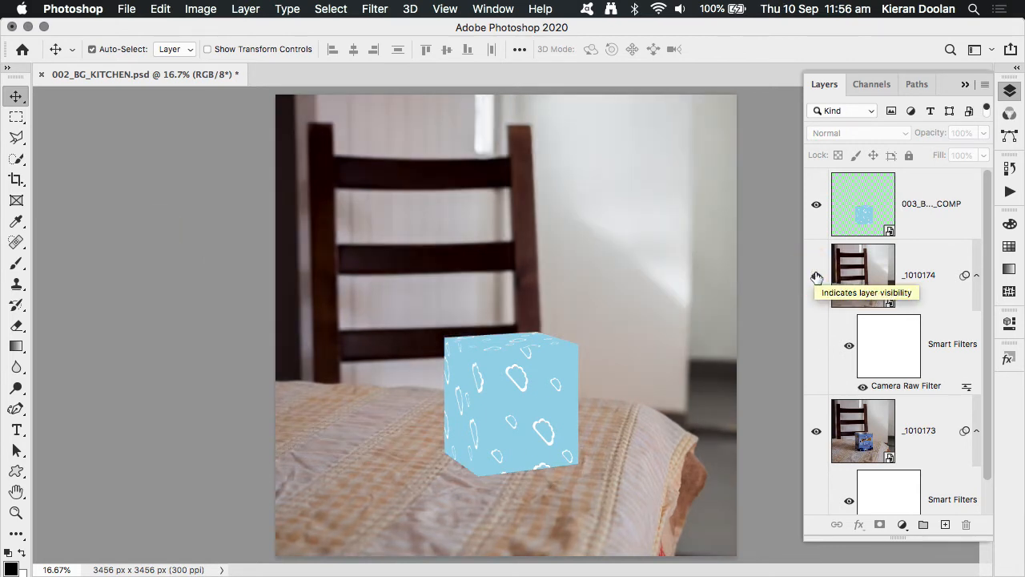
left_click(816, 276)
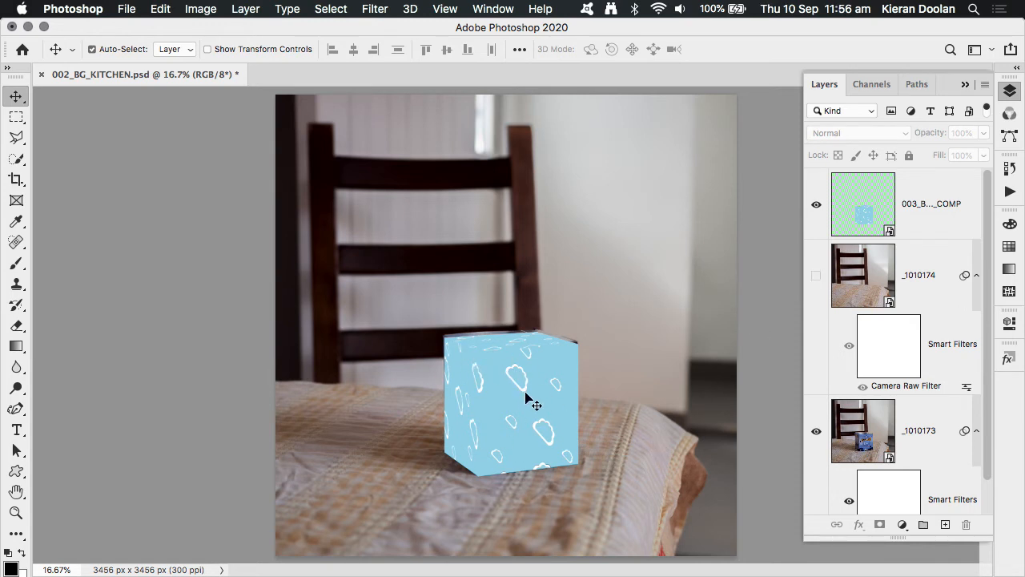
Step: Nudge the 003_BOX_KITCHEN_COMP layer vertically in small increments to fine-tune its alignment with the tea box
left_click(871, 206)
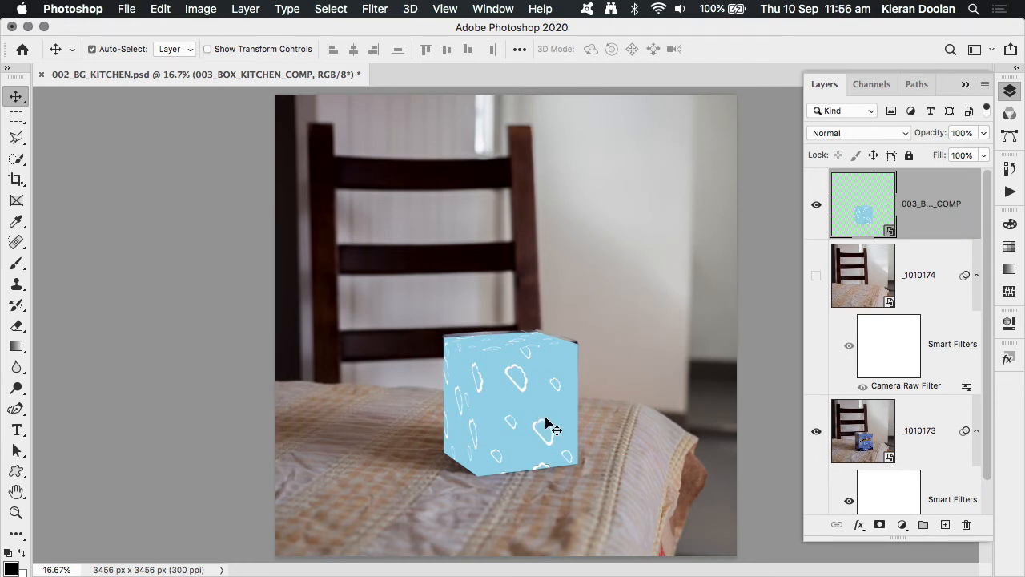
key("Up")
key("Up")
key("Down")
key("Down")
key("Up")
key("Down")
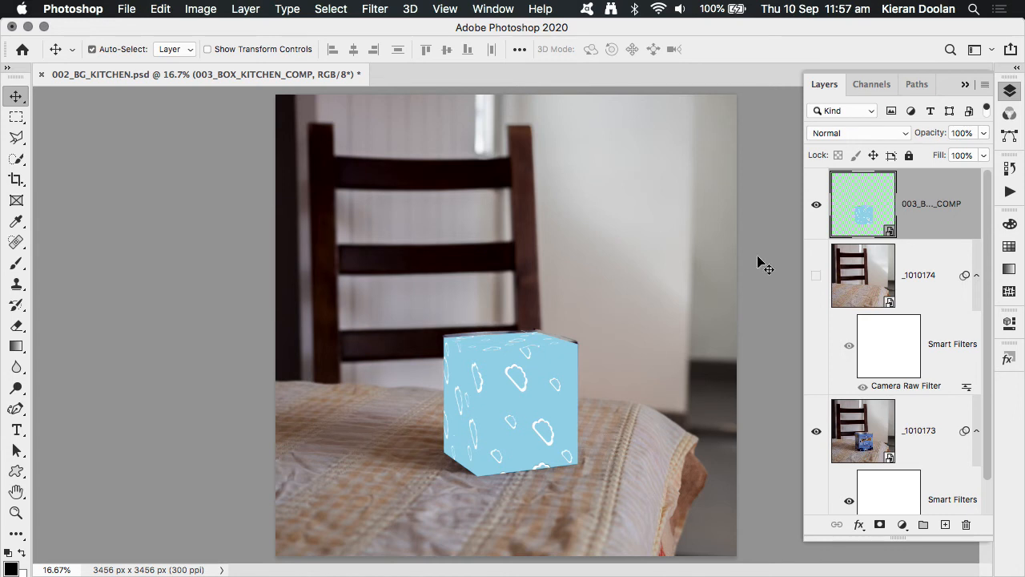
Step: Show the _1010174 background layer and add a layer mask to it
left_click(817, 275)
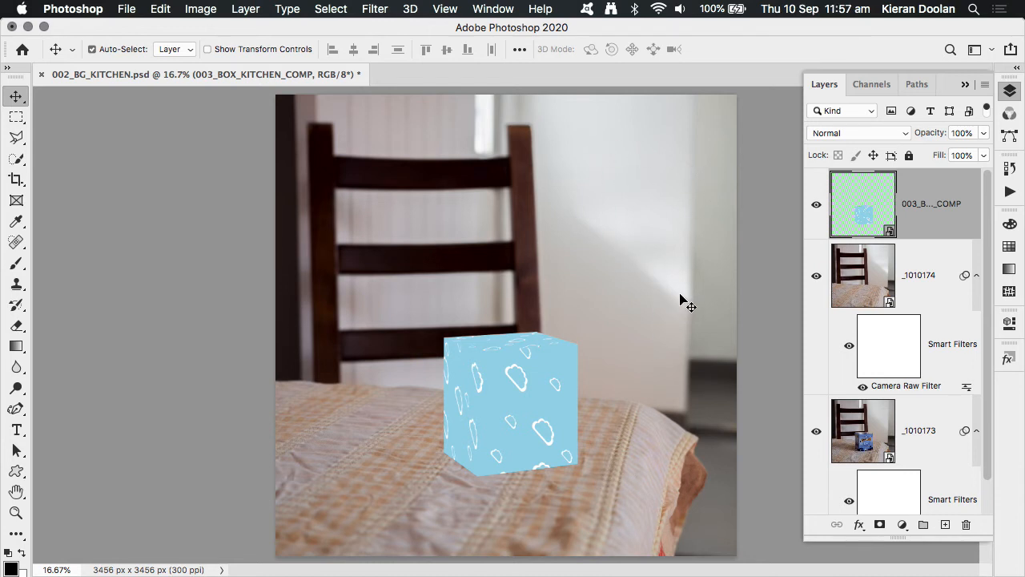
left_click(870, 277)
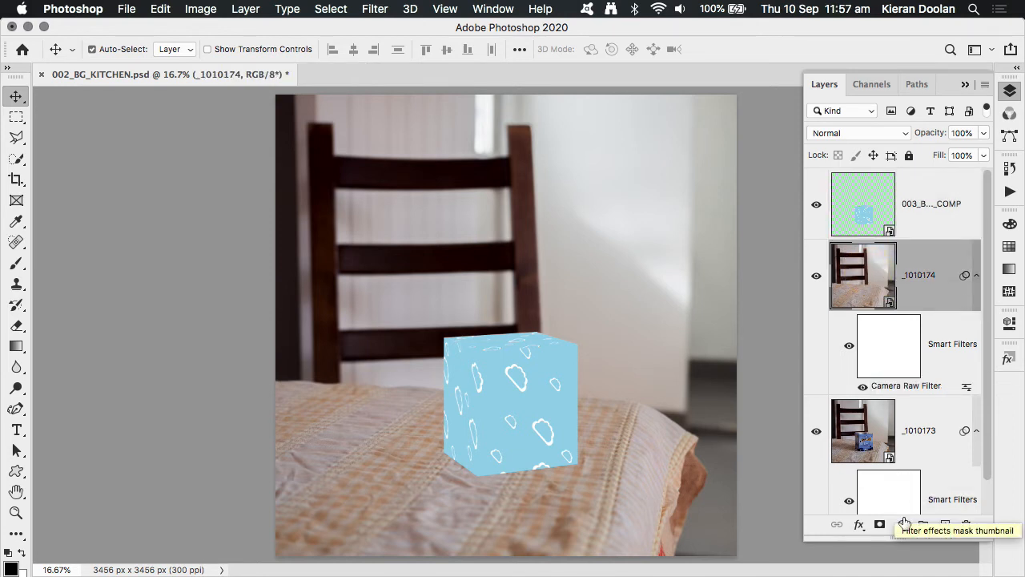
left_click(880, 526)
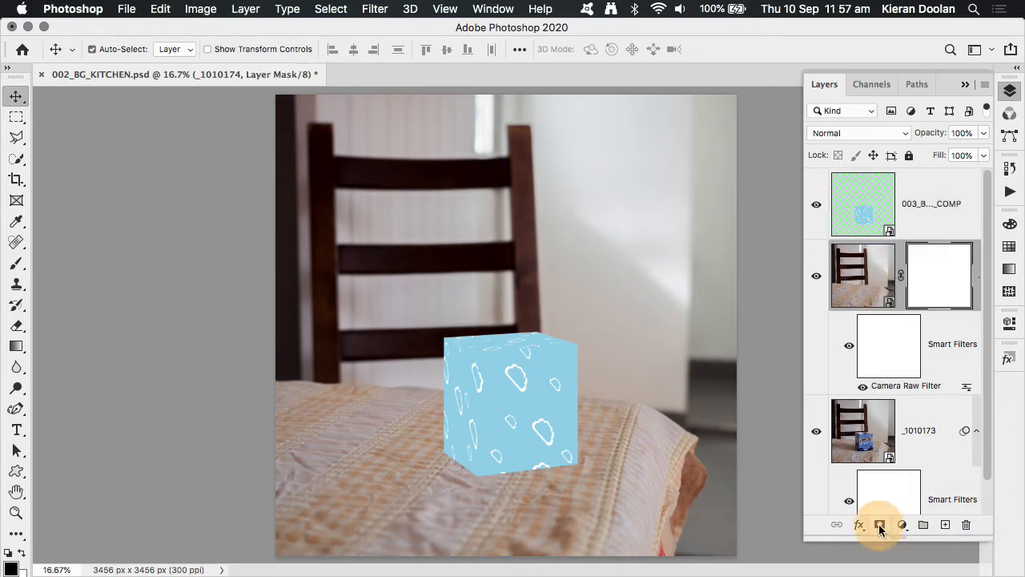
Step: Paint black on the _1010174 layer mask with a soft 800 px brush over the tablecloth around the box to bring in its shadow
left_click(937, 286)
key("b")
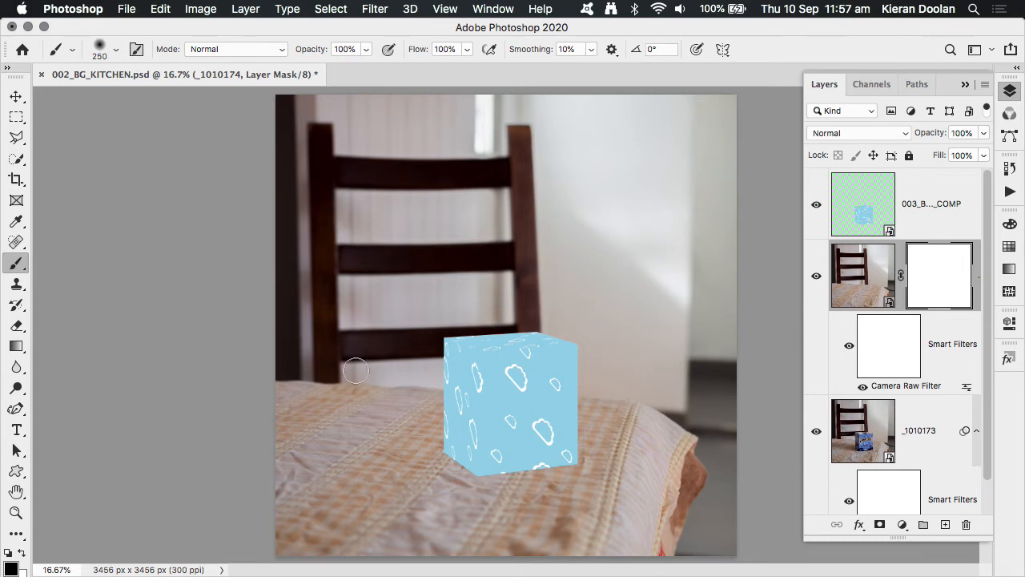
key("bracketright")
key("bracketright")
key("bracketright")
key("bracketright")
key("bracketright")
key("bracketright")
mouse_move(386, 430)
left_mouse_down()
mouse_move(364, 455)
mouse_move(311, 423)
mouse_move(367, 442)
mouse_move(329, 411)
mouse_move(292, 403)
mouse_move(479, 435)
mouse_move(411, 387)
mouse_move(335, 392)
mouse_move(289, 420)
mouse_move(310, 554)
mouse_move(359, 457)
mouse_move(367, 522)
mouse_move(474, 446)
mouse_move(501, 447)
mouse_move(502, 504)
mouse_move(585, 458)
mouse_move(576, 469)
mouse_move(356, 490)
mouse_move(471, 506)
mouse_move(477, 455)
mouse_move(413, 421)
mouse_move(306, 409)
mouse_move(492, 428)
mouse_move(546, 448)
mouse_move(547, 439)
mouse_move(591, 441)
mouse_move(601, 430)
mouse_move(380, 406)
mouse_move(323, 409)
mouse_move(380, 444)
mouse_move(264, 433)
mouse_move(328, 415)
mouse_move(308, 398)
mouse_move(284, 494)
mouse_move(298, 530)
mouse_move(545, 538)
mouse_move(620, 499)
mouse_move(633, 436)
left_mouse_up()
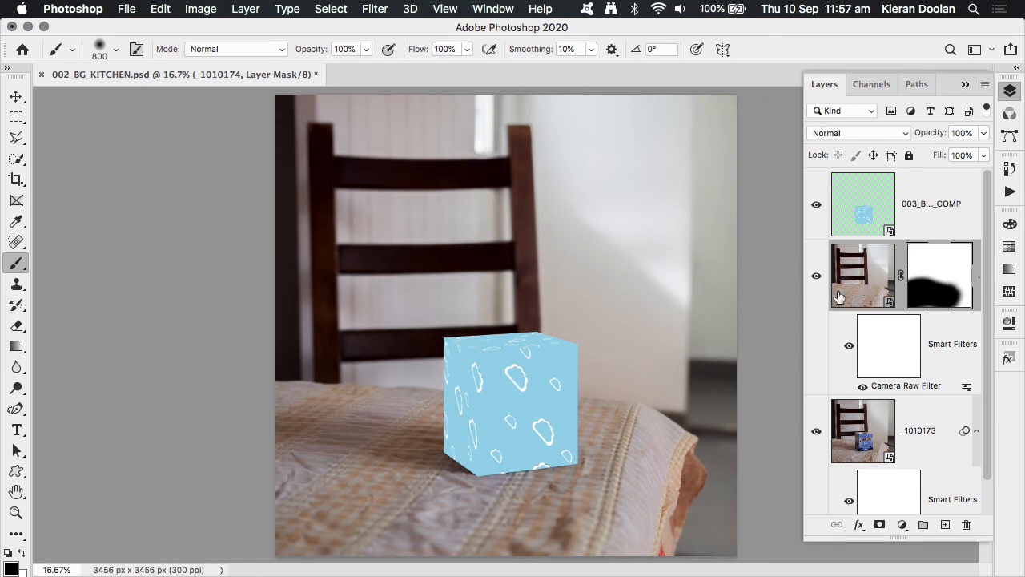
Step: Compare the composite with and without the 003_BOX_KITCHEN_COMP layer, leaving the layer visible
left_click(818, 206)
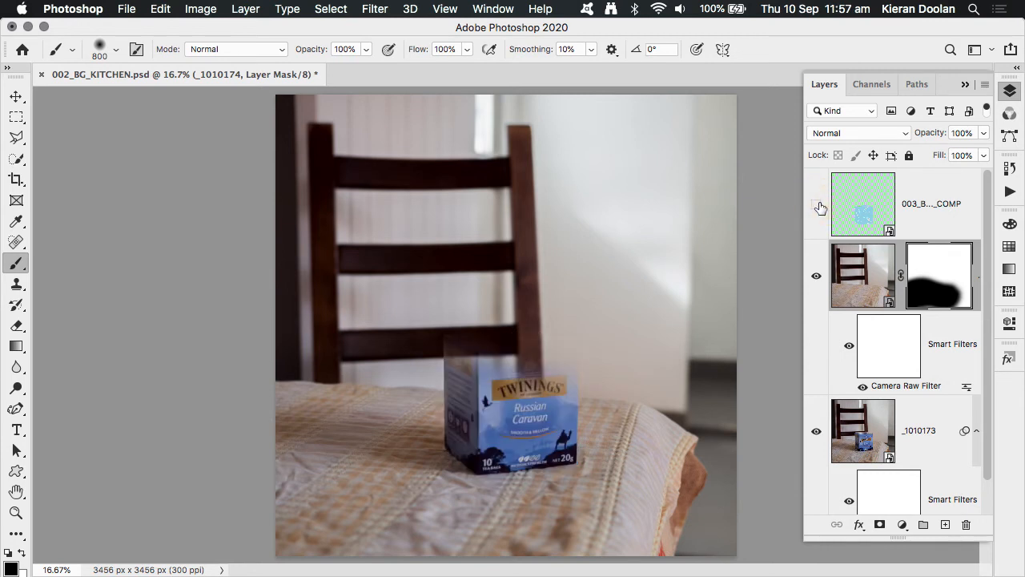
left_click(818, 206)
left_click(817, 206)
left_click(818, 206)
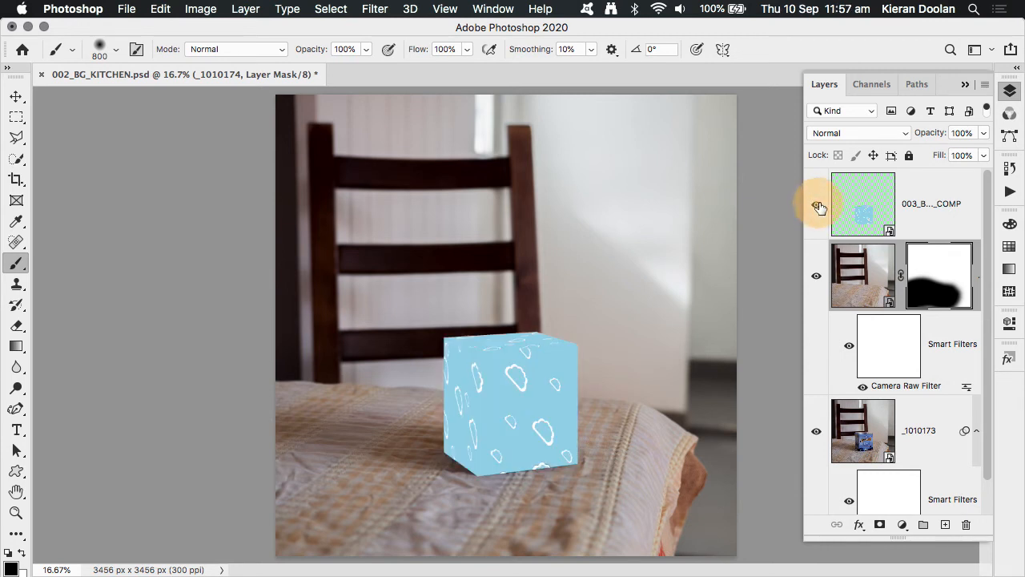
left_click(817, 206)
left_click(817, 206)
left_click(817, 206)
left_click(817, 206)
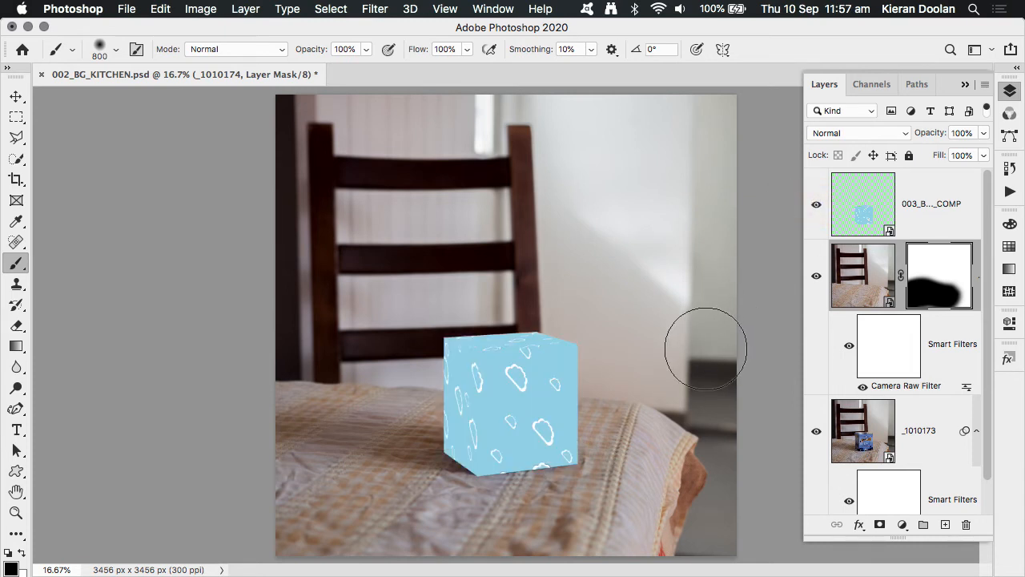
Step: Paint the mask black over the chair and left side of the photo, and white along the box's top edge with a 100 px brush
mouse_move(365, 168)
left_mouse_down()
mouse_move(356, 120)
mouse_move(346, 205)
mouse_move(321, 126)
mouse_move(354, 229)
mouse_move(388, 128)
mouse_move(423, 119)
mouse_move(436, 142)
mouse_move(432, 297)
mouse_move(361, 278)
mouse_move(383, 264)
mouse_move(388, 331)
mouse_move(386, 259)
mouse_move(401, 351)
mouse_move(385, 304)
mouse_move(414, 273)
mouse_move(446, 270)
mouse_move(397, 284)
mouse_move(397, 356)
mouse_move(409, 401)
mouse_move(435, 350)
mouse_move(360, 289)
mouse_move(382, 256)
mouse_move(294, 96)
mouse_move(291, 457)
mouse_move(279, 312)
mouse_move(288, 513)
left_mouse_up()
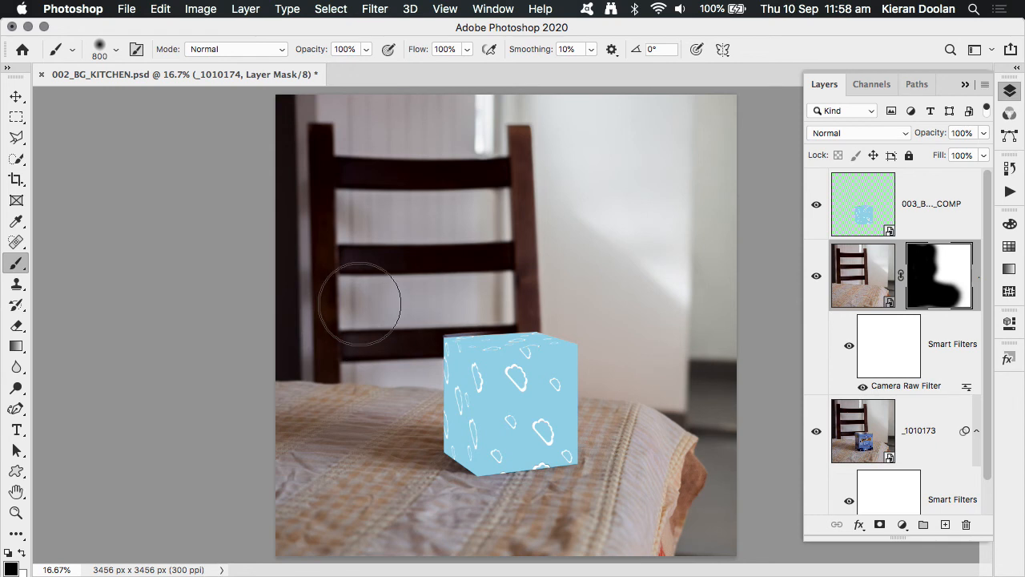
key("bracketleft")
key("bracketleft")
key("bracketleft")
key("bracketleft")
key("bracketleft")
key("bracketleft")
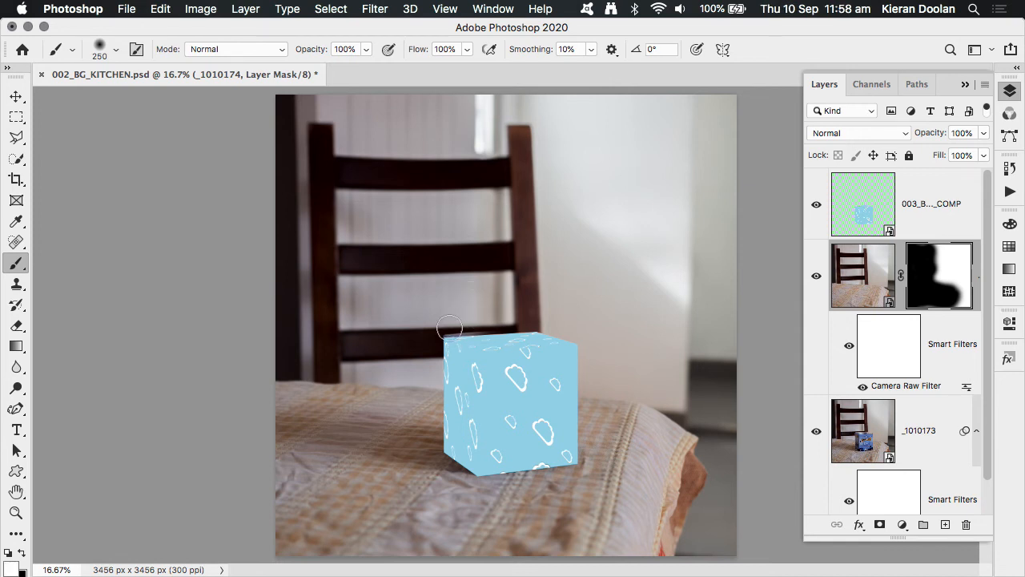
key("bracketleft")
key("bracketleft")
mouse_move(445, 335)
left_mouse_down()
mouse_move(499, 332)
mouse_move(441, 335)
mouse_move(535, 333)
left_mouse_up()
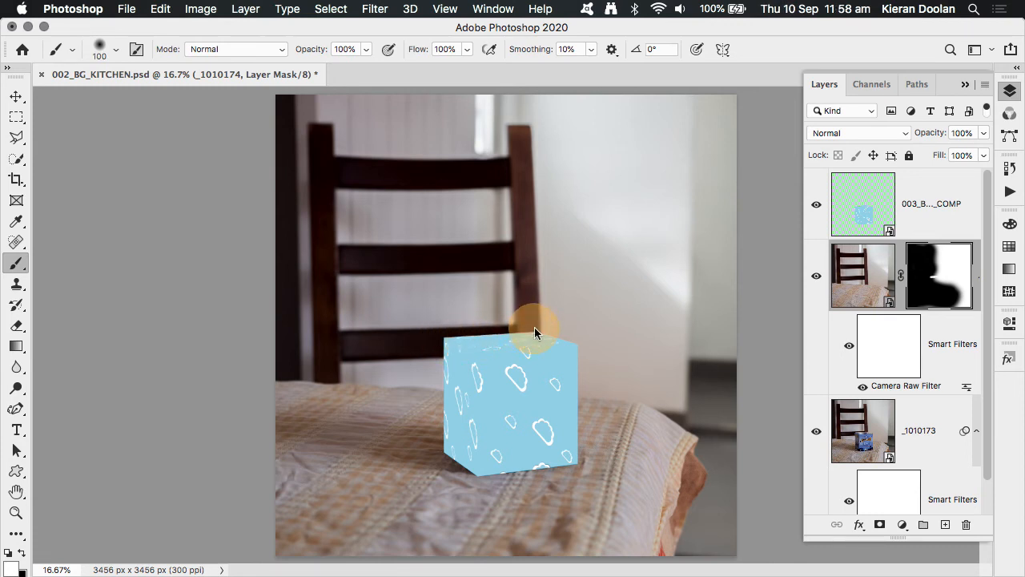
Step: Inspect the _1010174 layer mask on its own and compare the photo with the mask enabled and disabled
left_click(923, 286, "alt")
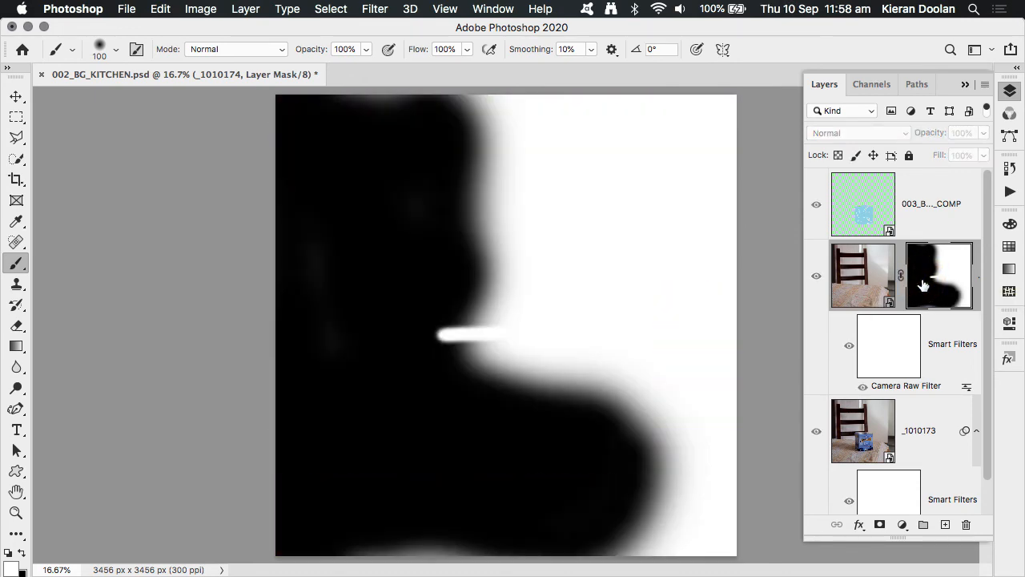
left_click(923, 285, "alt")
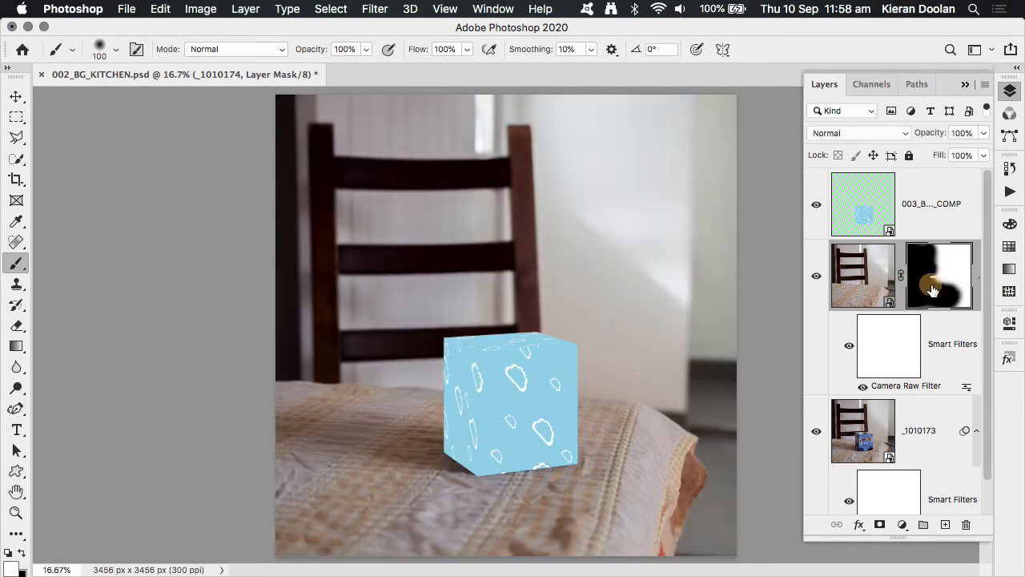
left_click(933, 291, "shift")
left_click(933, 290, "shift")
left_click(933, 290, "shift")
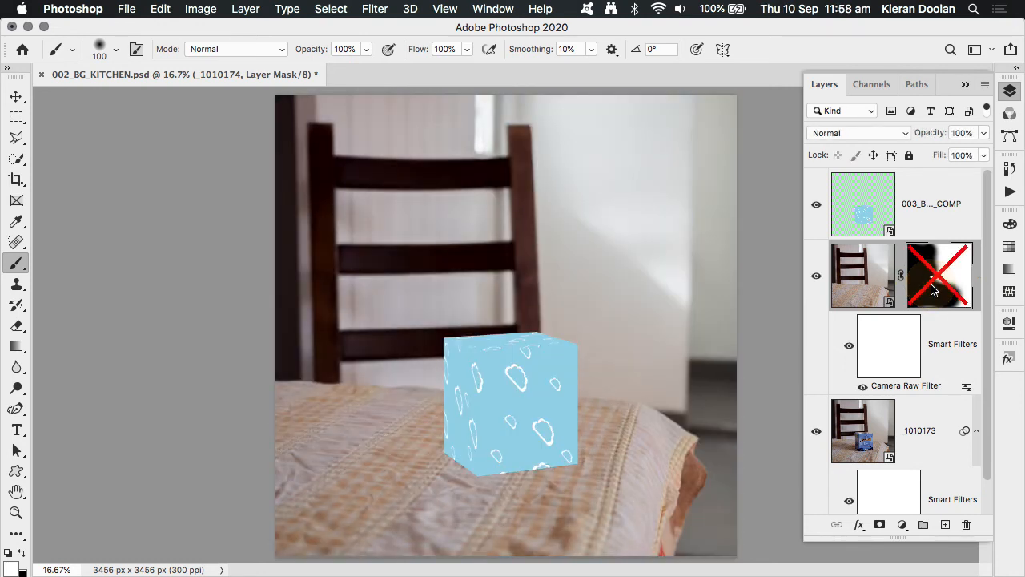
left_click(934, 291, "shift")
left_click(933, 291, "shift")
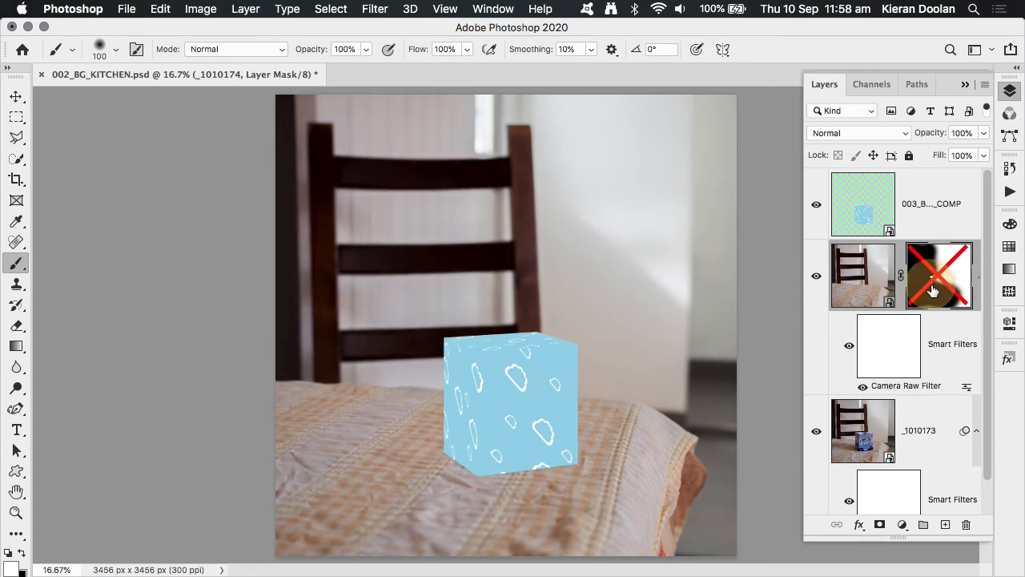
left_click(934, 291, "shift")
left_click(934, 291, "shift")
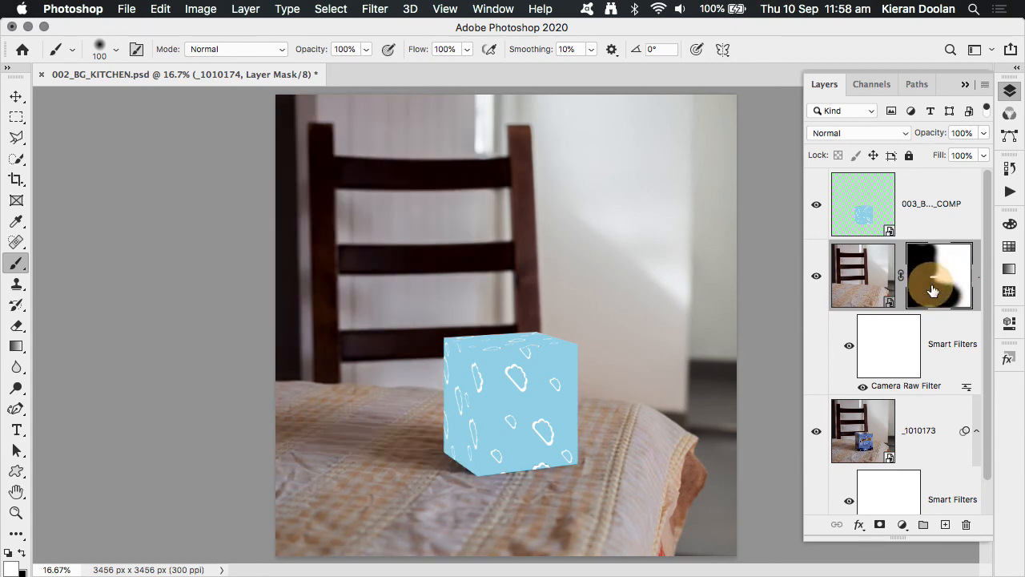
left_click(933, 291, "shift")
Step: Paint white on the _1010174 mask with a 300 px brush over the tablecloth to the right of the box
key("bracketright")
key("bracketright")
key("bracketright")
key("bracketright")
mouse_move(618, 428)
left_mouse_down()
mouse_move(627, 470)
mouse_move(634, 461)
mouse_move(613, 484)
mouse_move(607, 422)
mouse_move(610, 481)
mouse_move(625, 494)
mouse_move(627, 420)
mouse_move(606, 403)
mouse_move(631, 415)
mouse_move(606, 401)
mouse_move(635, 407)
mouse_move(609, 482)
mouse_move(575, 521)
mouse_move(610, 507)
mouse_move(566, 527)
mouse_move(625, 477)
mouse_move(623, 413)
mouse_move(606, 404)
mouse_move(623, 449)
mouse_move(627, 404)
mouse_move(617, 453)
mouse_move(620, 408)
mouse_move(638, 443)
mouse_move(615, 412)
mouse_move(618, 461)
left_mouse_up()
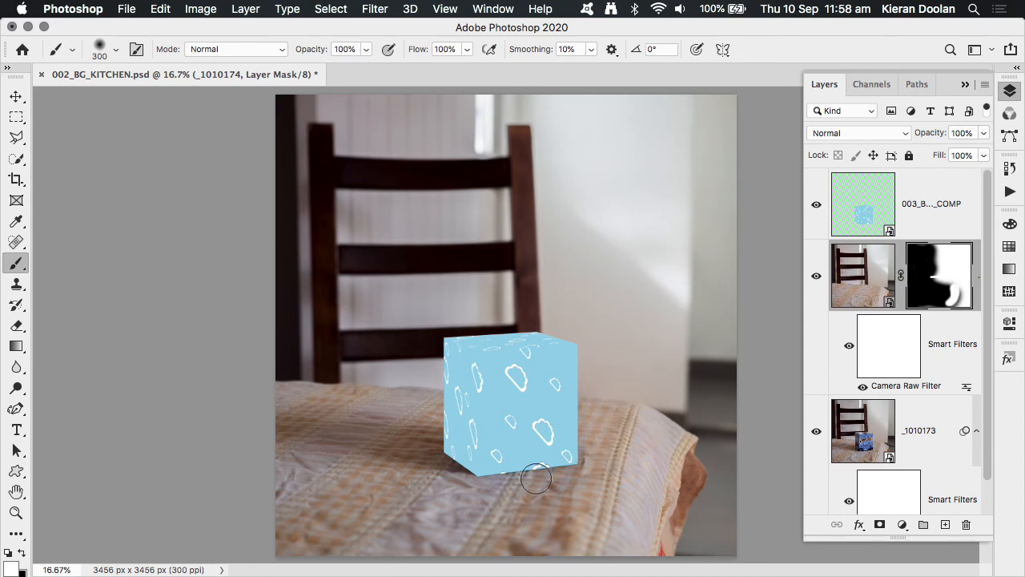
Step: Examine the box's bottom edges and contact shadow on the tablecloth up close
scroll(536, 476, "up", 5)
scroll(614, 498, "down", 10)
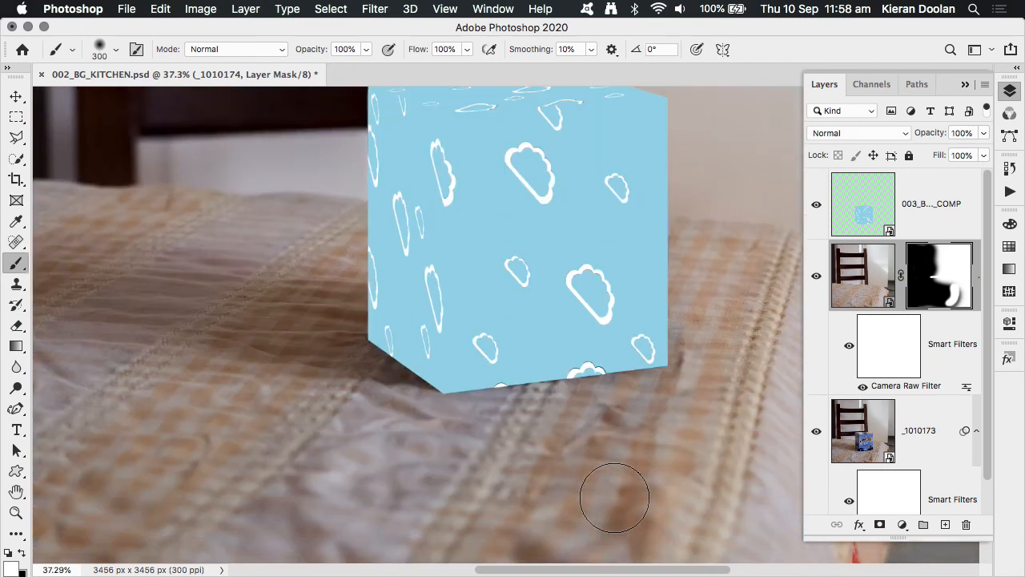
scroll(594, 394, "up", 5)
scroll(593, 395, "up", 1)
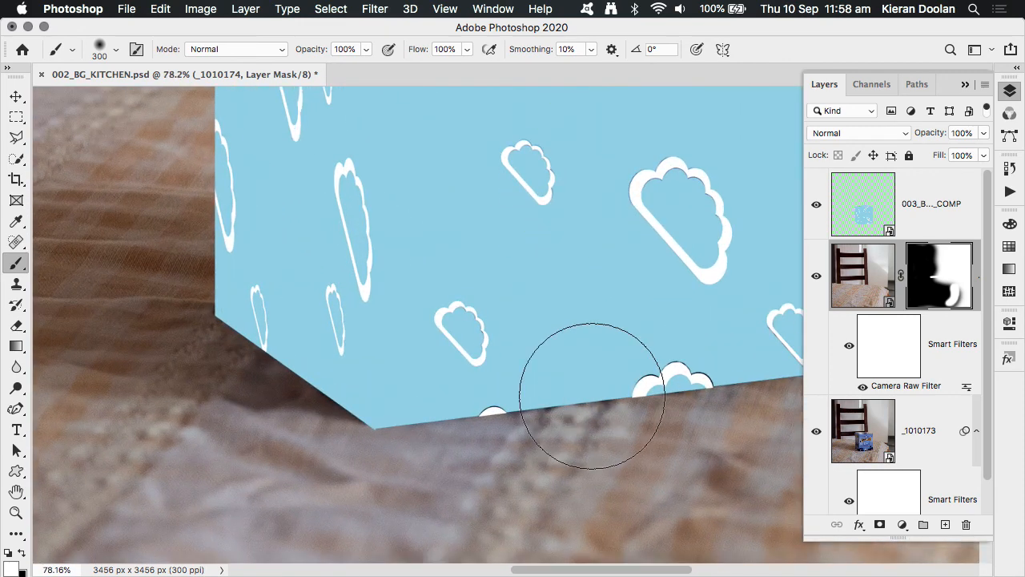
scroll(592, 396, "down", 5)
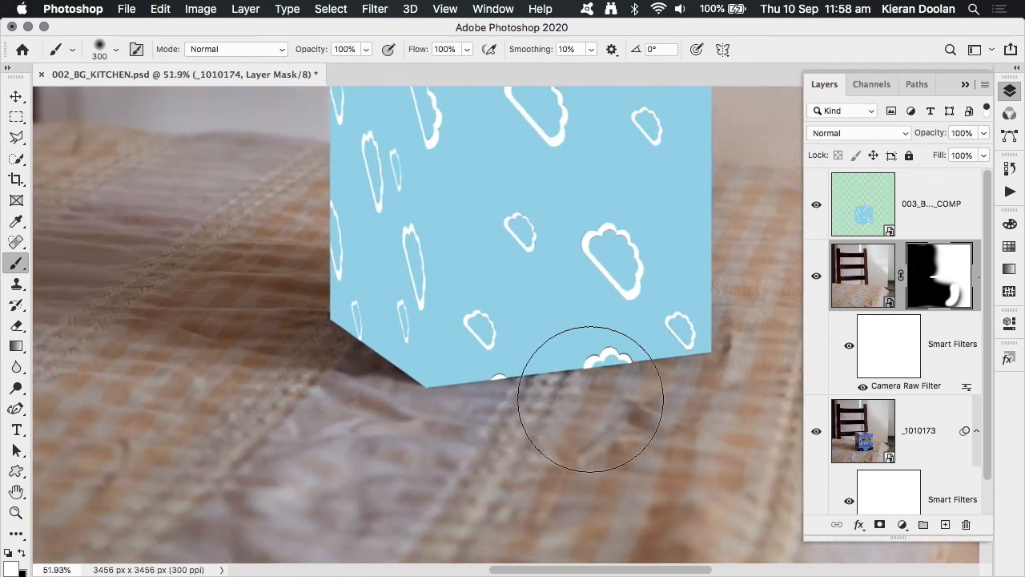
scroll(591, 398, "down", 2)
scroll(601, 384, "up", 5)
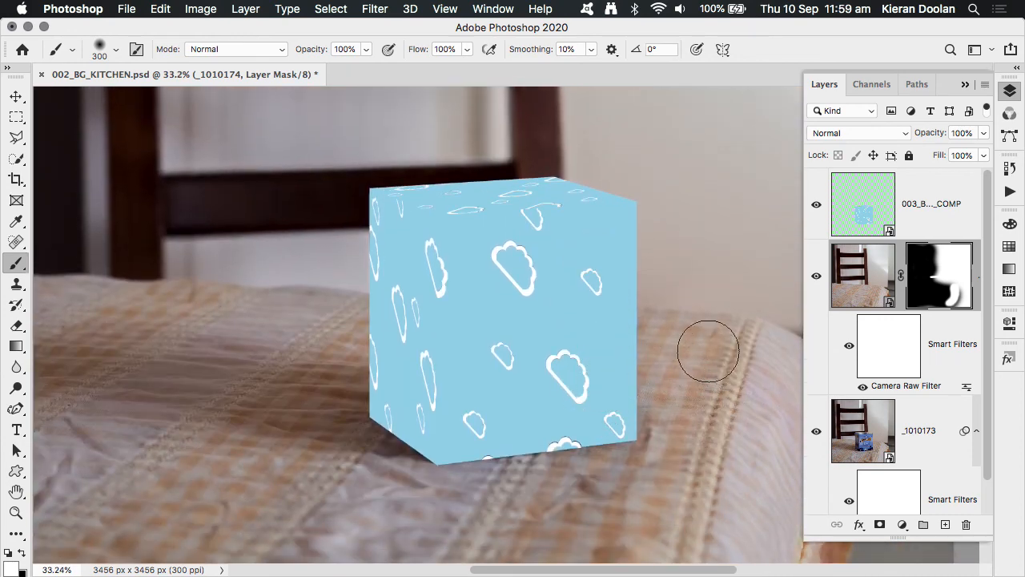
Step: Isolate the 003_BOX_KITCHEN_COMP layer, restore the visibility of all layers and review the whole composite
left_click(817, 208, "alt")
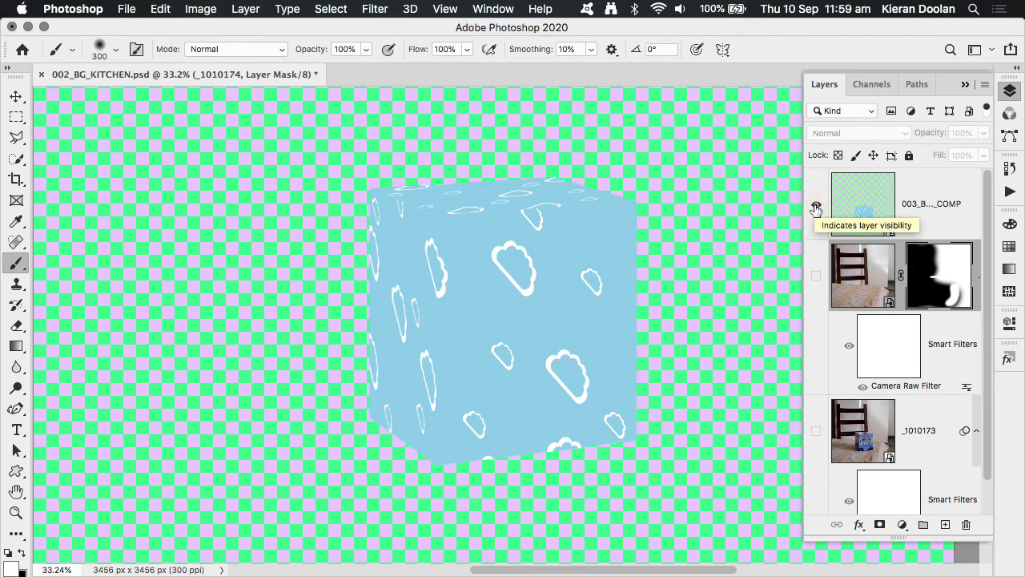
left_click(817, 208, "alt")
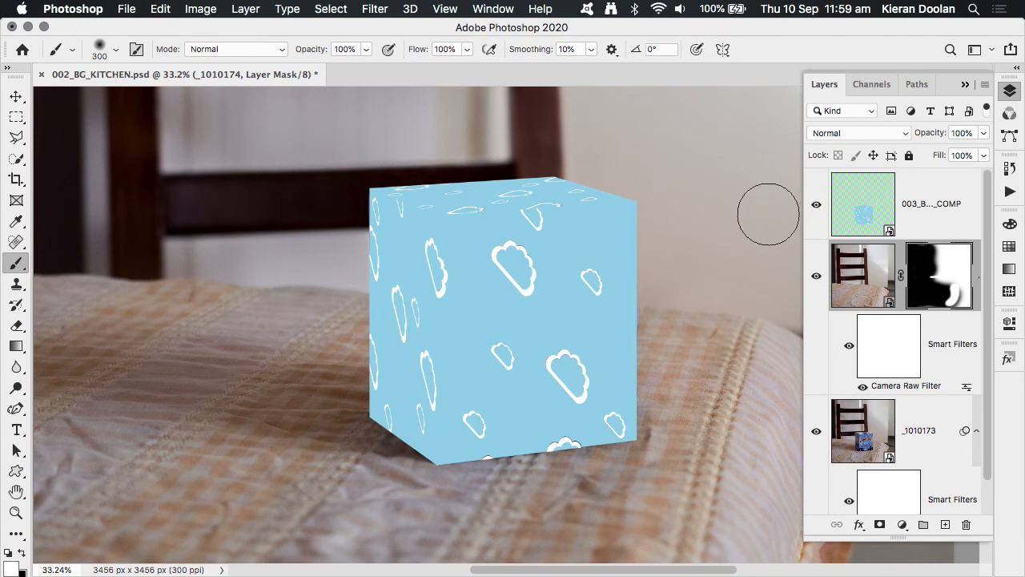
scroll(672, 343, "down", 2)
scroll(672, 344, "down", 2)
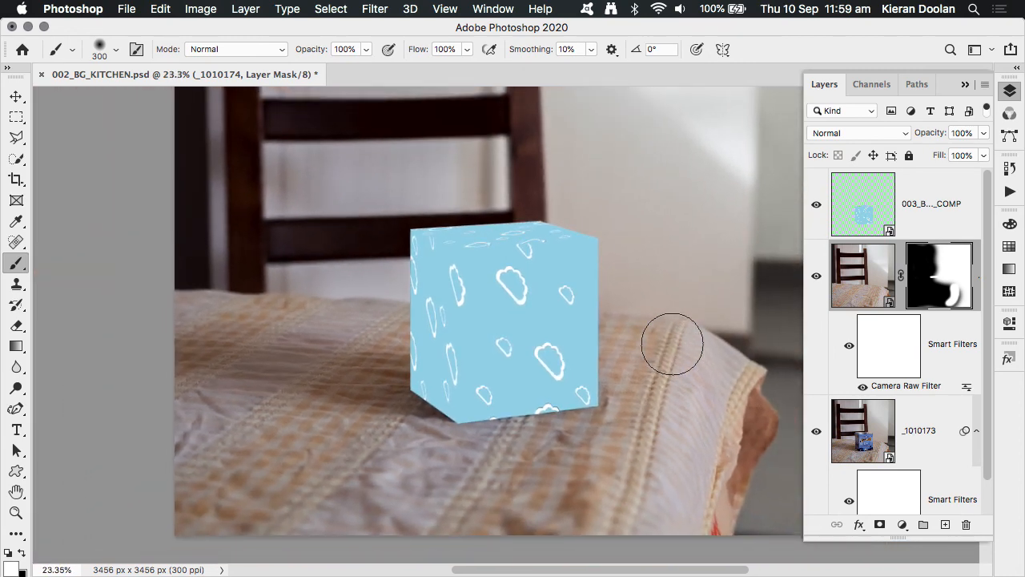
scroll(672, 344, "down", 2)
scroll(672, 344, "up", 3)
scroll(673, 344, "right", 2)
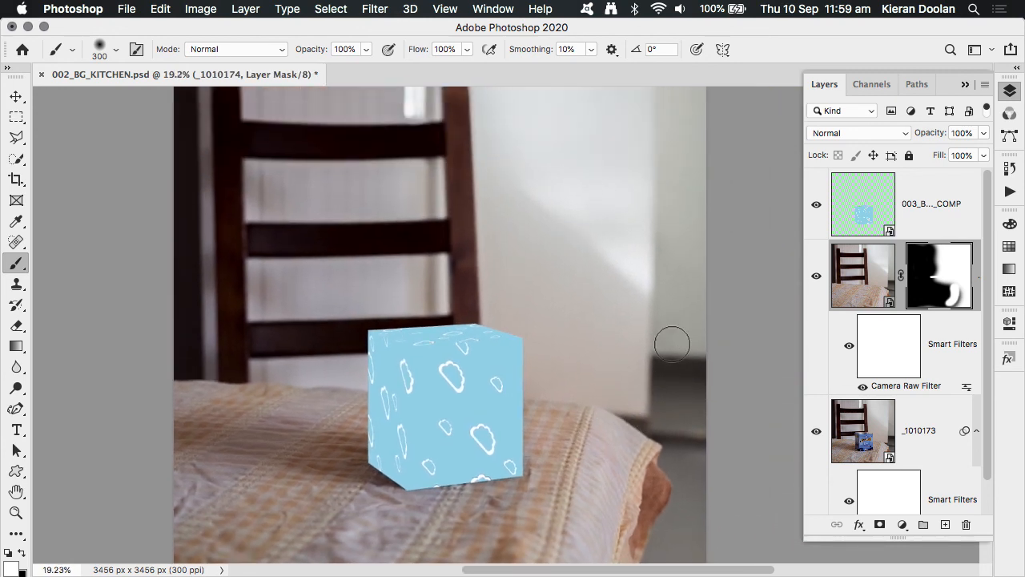
scroll(673, 344, "down", 1)
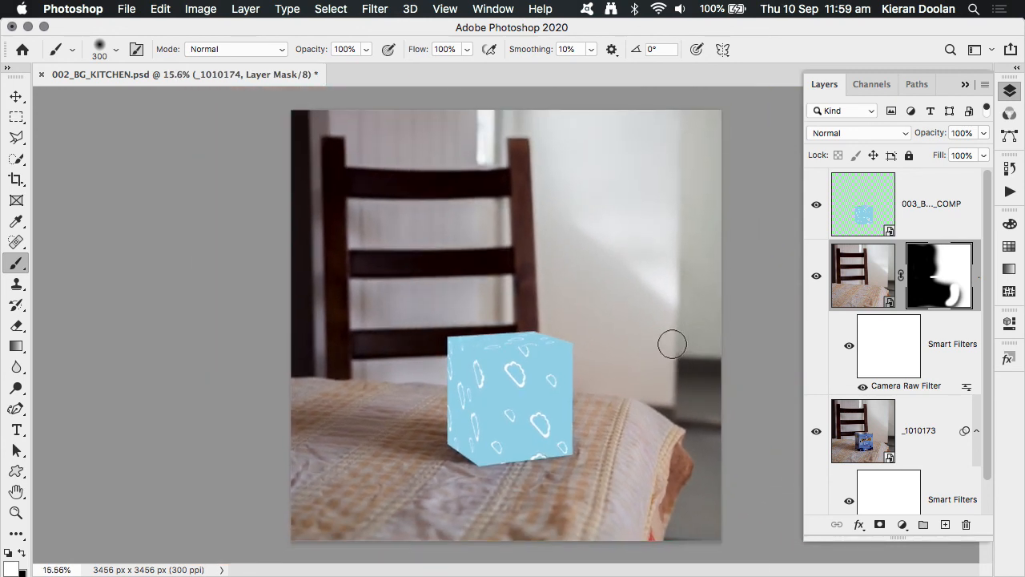